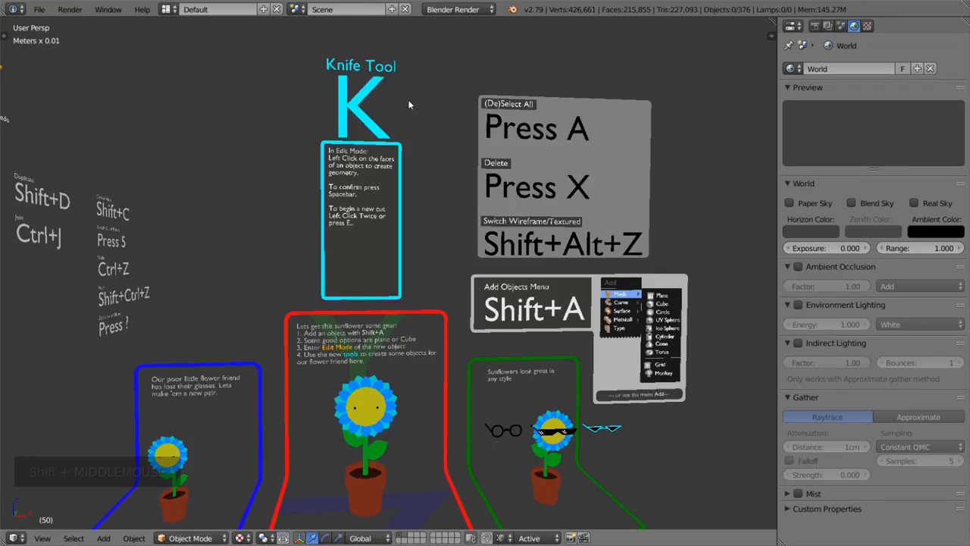
Step: Examine the sunflower exercise stations, their written instructions, the example glasses and the reference notes on adding objects
{"action": "middle_click_drag", "start_coordinate": [369, 228], "coordinate": [438, 169], "text": "shift"}
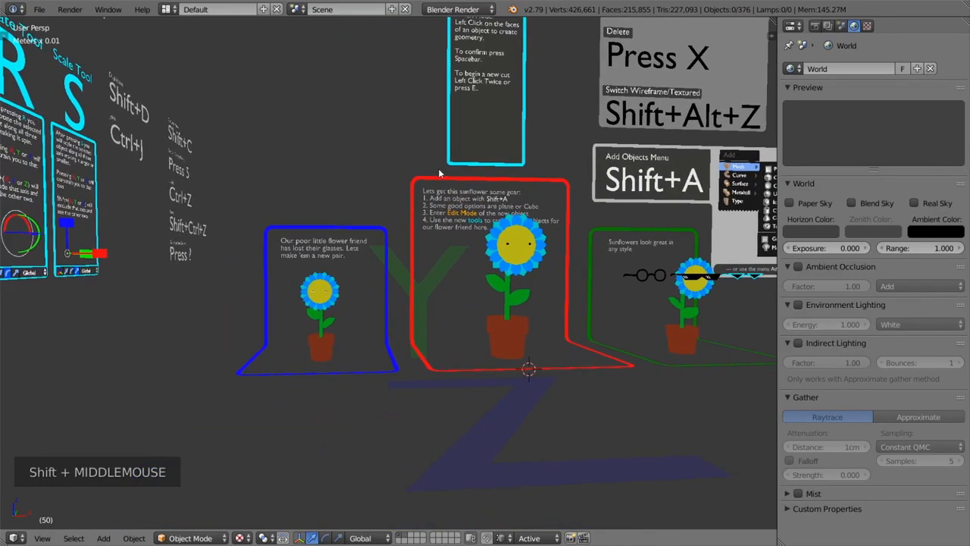
{"action": "scroll", "coordinate": [339, 290], "scroll_direction": "up", "scroll_amount": 2}
{"action": "scroll", "coordinate": [339, 288], "scroll_direction": "up", "scroll_amount": 3}
{"action": "middle_click_drag", "start_coordinate": [338, 284], "coordinate": [388, 284], "text": "shift"}
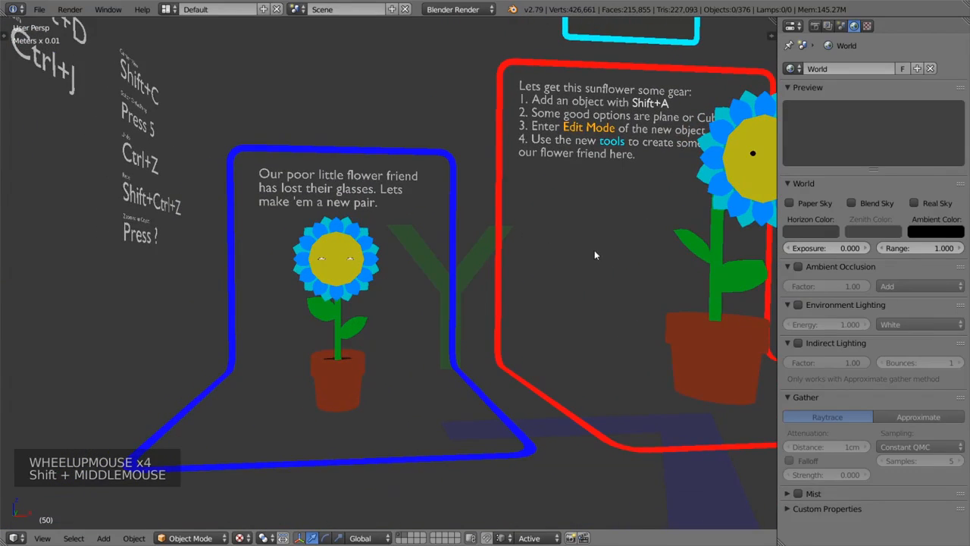
{"action": "scroll", "coordinate": [594, 255], "scroll_direction": "down", "scroll_amount": 1}
{"action": "middle_click_drag", "start_coordinate": [595, 250], "coordinate": [210, 292], "text": "shift"}
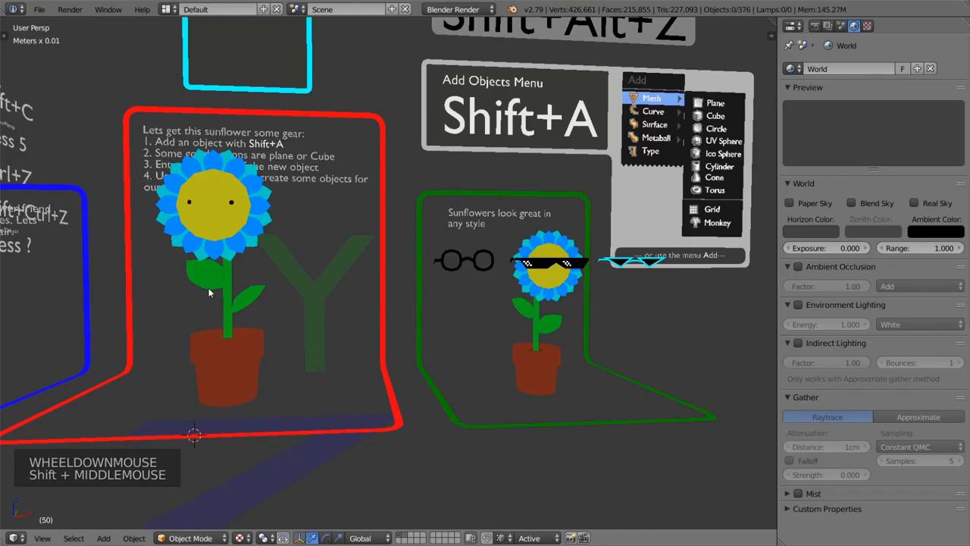
{"action": "middle_click_drag", "start_coordinate": [380, 320], "coordinate": [258, 331], "text": "shift"}
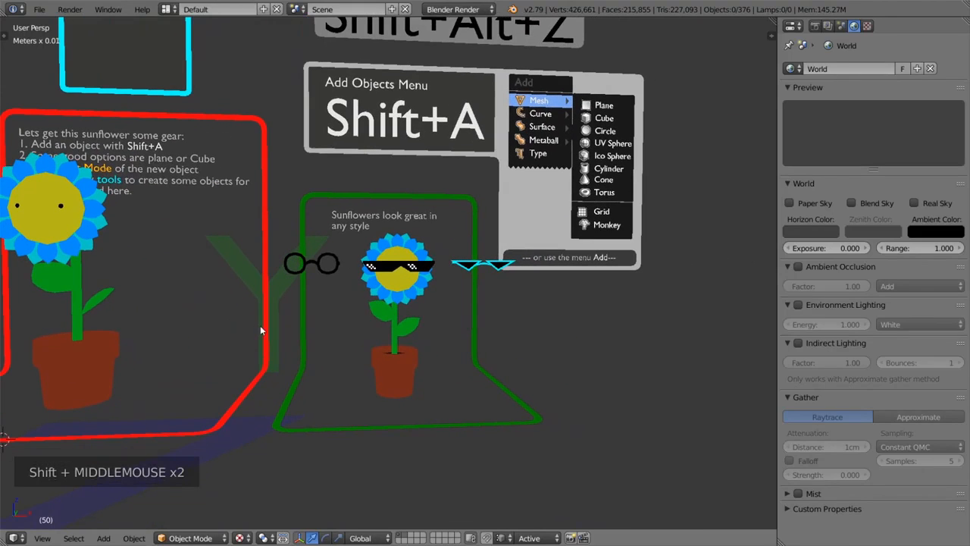
{"action": "scroll", "coordinate": [384, 223], "scroll_direction": "down", "scroll_amount": 3}
{"action": "middle_click_drag", "start_coordinate": [385, 223], "coordinate": [363, 343], "text": "shift"}
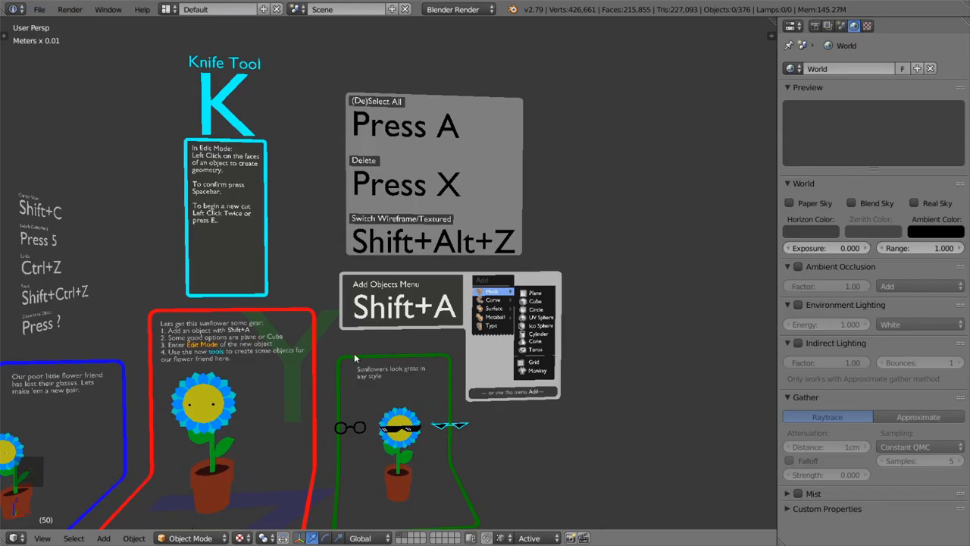
{"action": "middle_click_drag", "start_coordinate": [353, 353], "coordinate": [407, 325]}
{"action": "scroll", "coordinate": [424, 360], "scroll_direction": "up", "scroll_amount": 4}
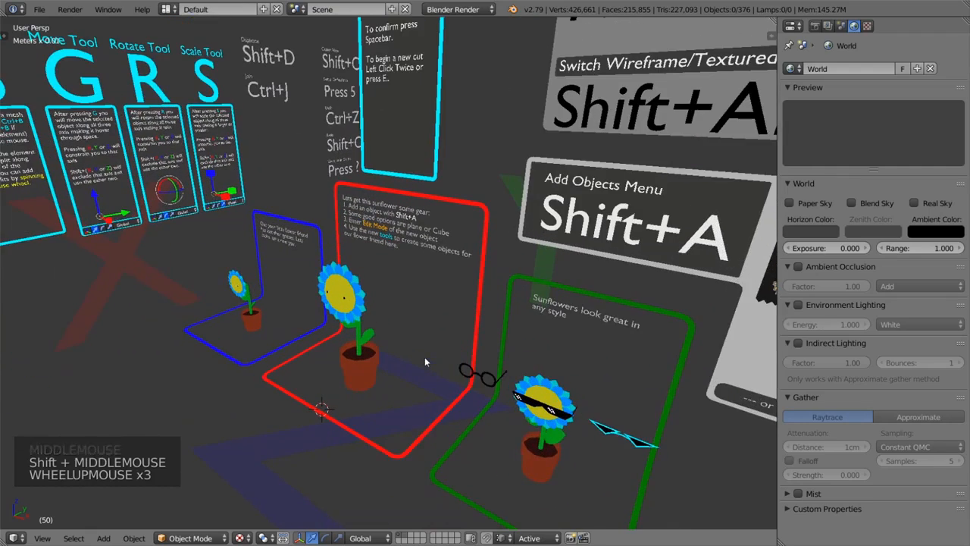
{"action": "middle_click_drag", "start_coordinate": [425, 357], "coordinate": [425, 327], "text": "shift"}
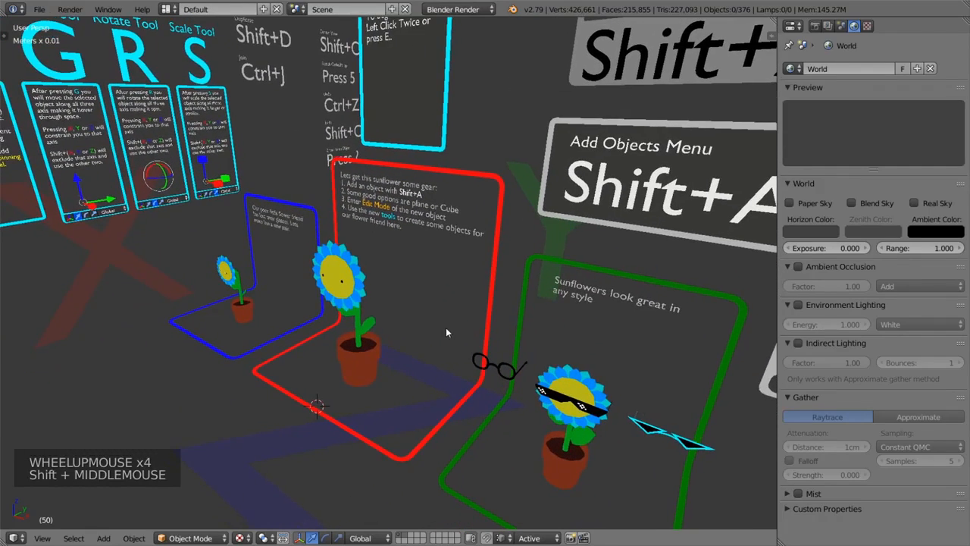
Step: Add a plane mesh at the 3D cursor and raise it vertically to just above the middle sunflower's pot
{"action": "key", "text": "shift+a"}
{"action": "mouse_move", "coordinate": [447, 329]}
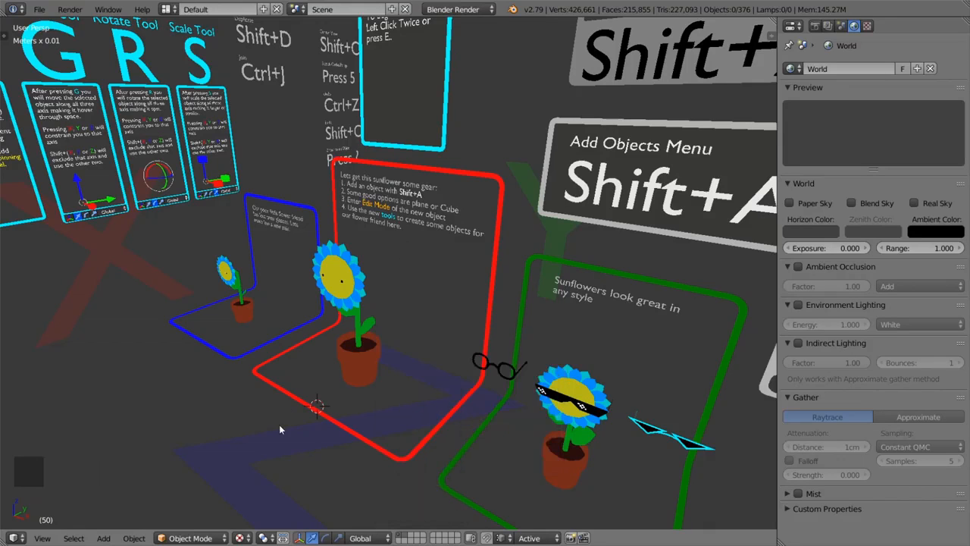
{"action": "left_click", "coordinate": [104, 538]}
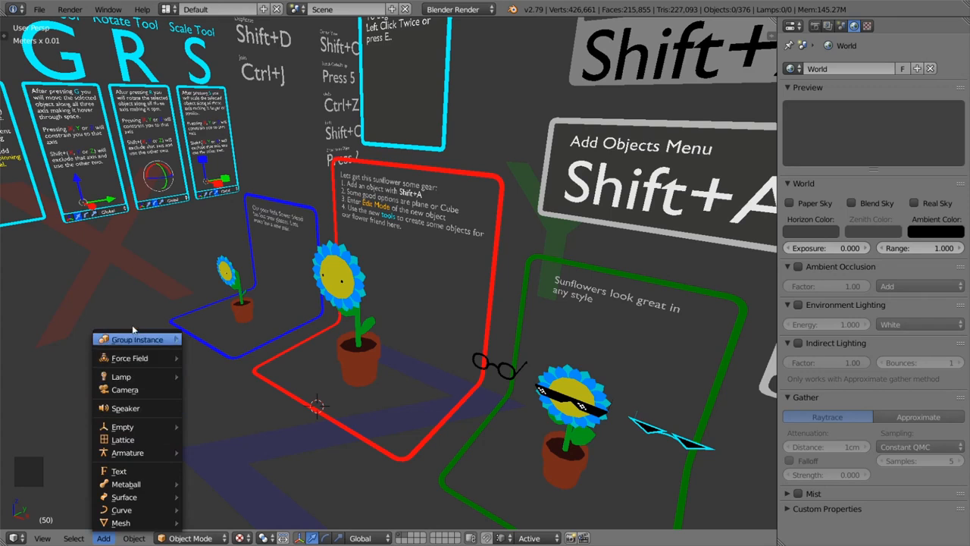
{"action": "mouse_move", "coordinate": [151, 524]}
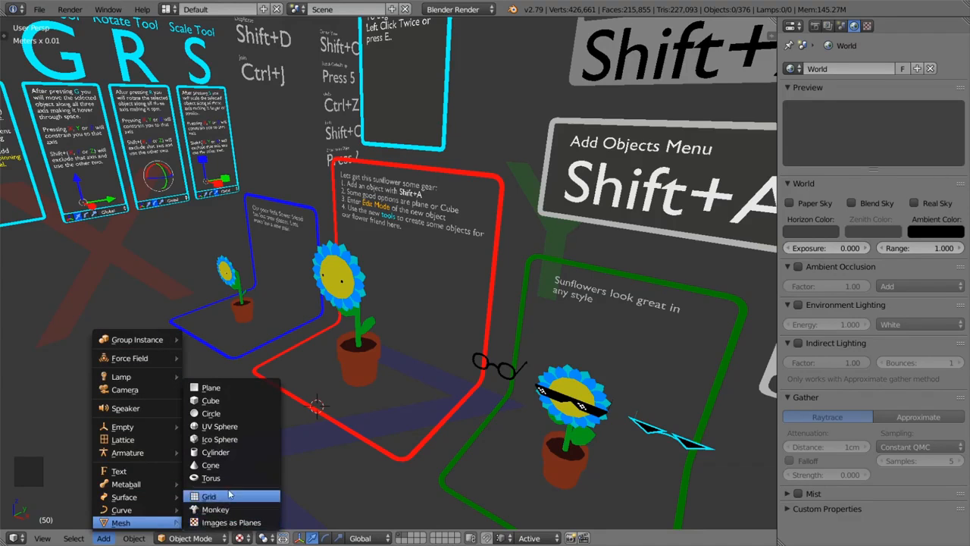
{"action": "left_click", "coordinate": [227, 389]}
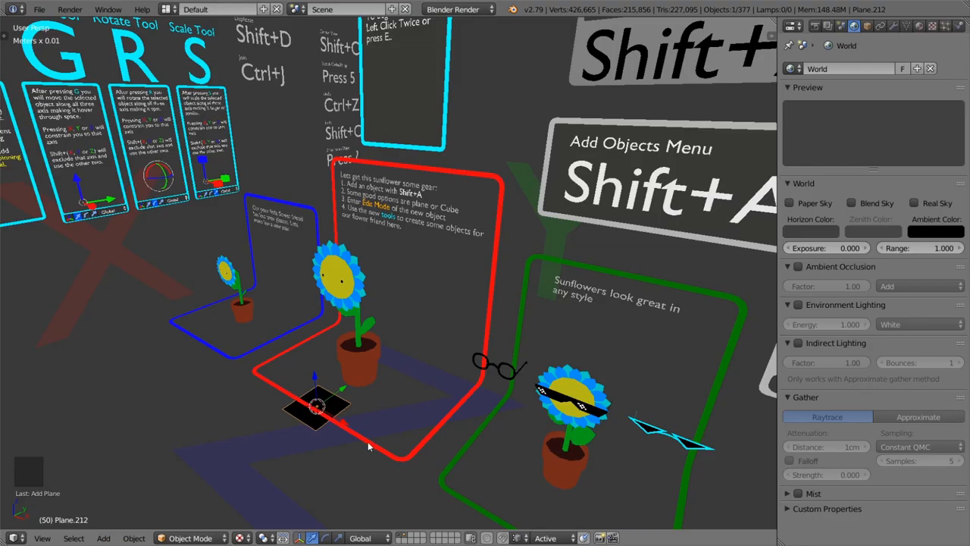
{"action": "middle_click_drag", "start_coordinate": [370, 447], "coordinate": [421, 323]}
{"action": "scroll", "coordinate": [410, 353], "scroll_direction": "up", "scroll_amount": 5}
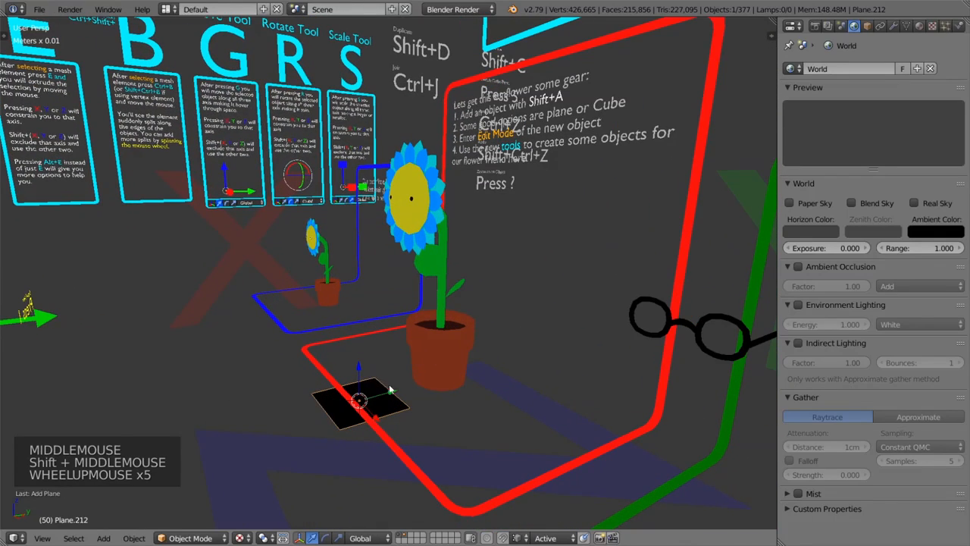
{"action": "left_click_drag", "start_coordinate": [358, 370], "coordinate": [349, 268]}
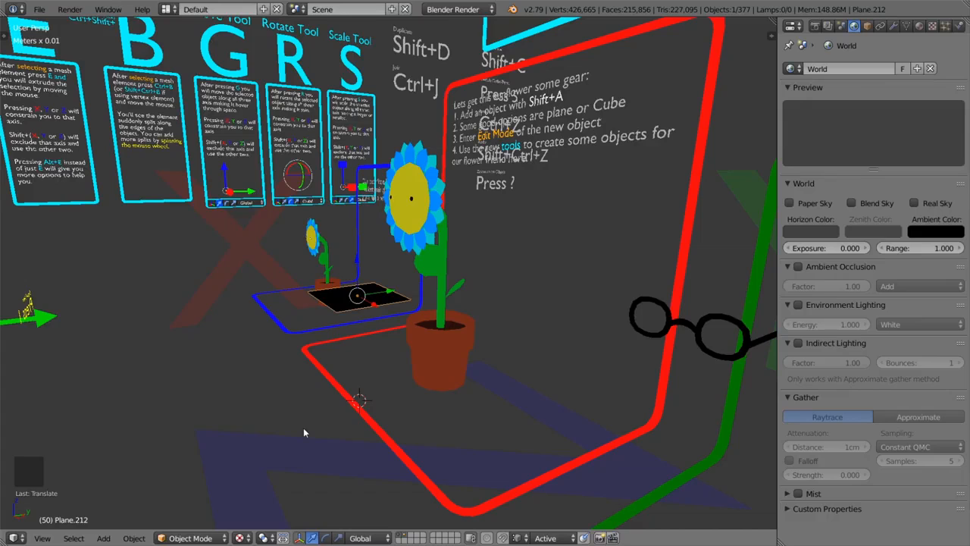
Step: Add a UV sphere at the 3D cursor and move it away from the flower pot, outside the red frame
{"action": "key", "text": "shift+a"}
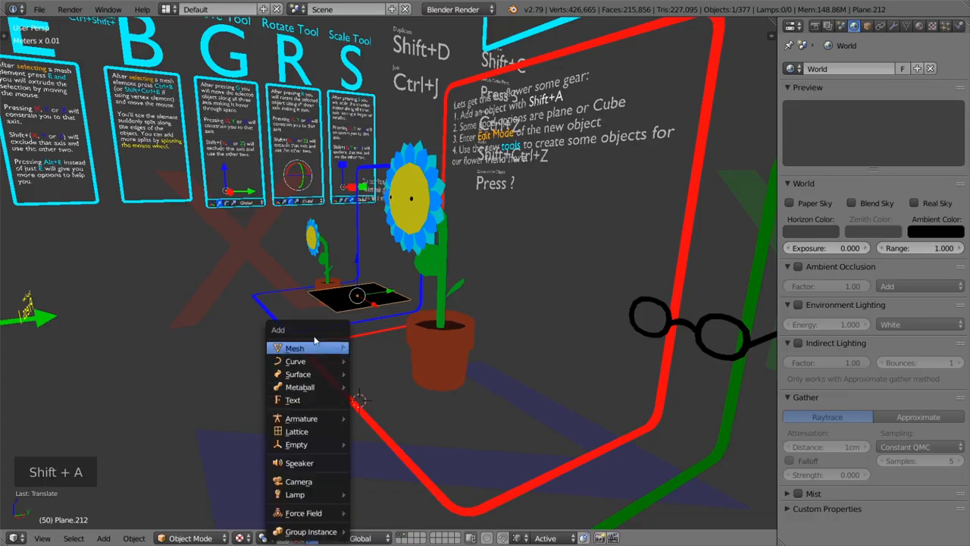
{"action": "mouse_move", "coordinate": [320, 347]}
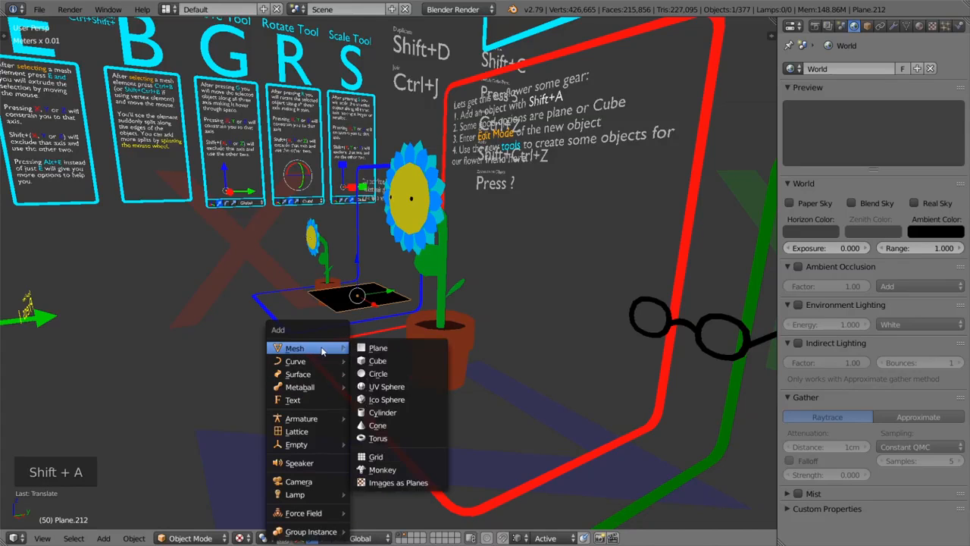
{"action": "left_click", "coordinate": [397, 393]}
{"action": "left_click_drag", "start_coordinate": [398, 395], "coordinate": [265, 428]}
Step: Add a cone mesh and move it along the Y axis toward the sunflower's pot
{"action": "key", "text": "shift+a"}
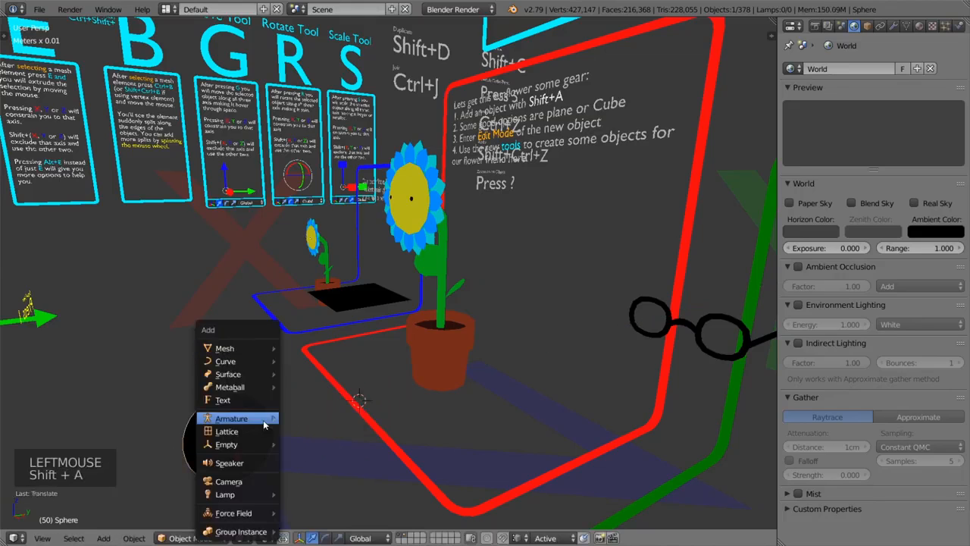
{"action": "mouse_move", "coordinate": [228, 347]}
{"action": "left_click", "coordinate": [322, 425]}
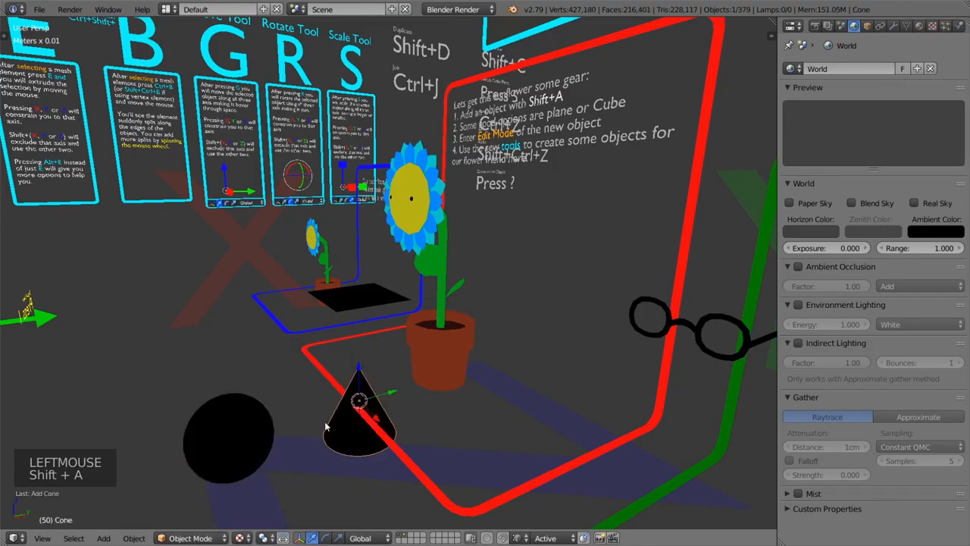
{"action": "left_click_drag", "start_coordinate": [392, 400], "coordinate": [446, 387]}
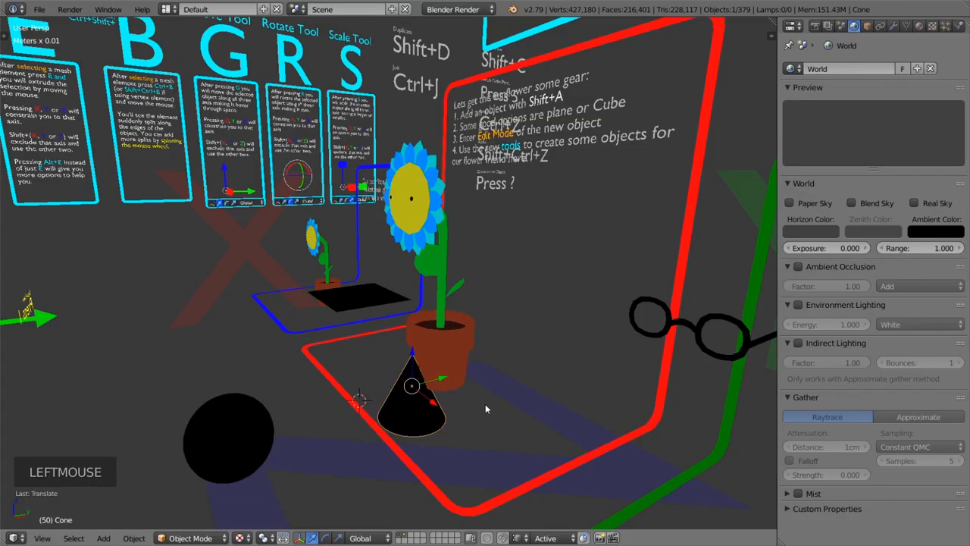
Step: Undo the moves and additions of the cone and the sphere, keeping only the raised plane
{"action": "key", "text": "ctrl+z"}
{"action": "key", "text": "ctrl+z"}
{"action": "key", "text": "ctrl+z"}
{"action": "key", "text": "ctrl+z"}
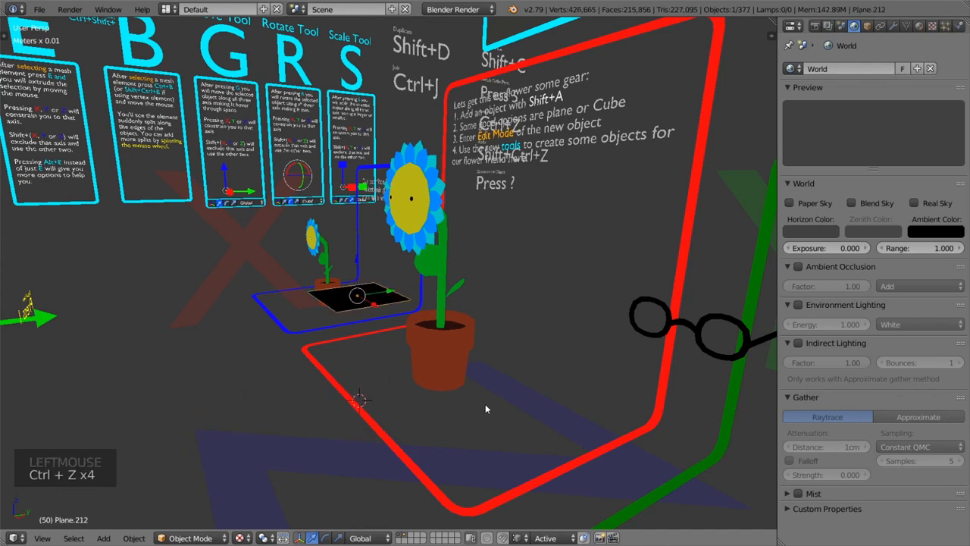
Step: Enter Edit Mode on the plane in front of the middle sunflower
{"action": "middle_click_drag", "start_coordinate": [372, 325], "coordinate": [367, 375]}
{"action": "scroll", "coordinate": [362, 332], "scroll_direction": "down", "scroll_amount": 6}
{"action": "scroll", "coordinate": [367, 375], "scroll_direction": "down", "scroll_amount": 2}
{"action": "scroll", "coordinate": [379, 319], "scroll_direction": "down", "scroll_amount": 4, "text": "shift"}
{"action": "scroll", "coordinate": [386, 249], "scroll_direction": "down", "scroll_amount": 6}
{"action": "middle_click_drag", "start_coordinate": [386, 249], "coordinate": [416, 324], "text": "shift"}
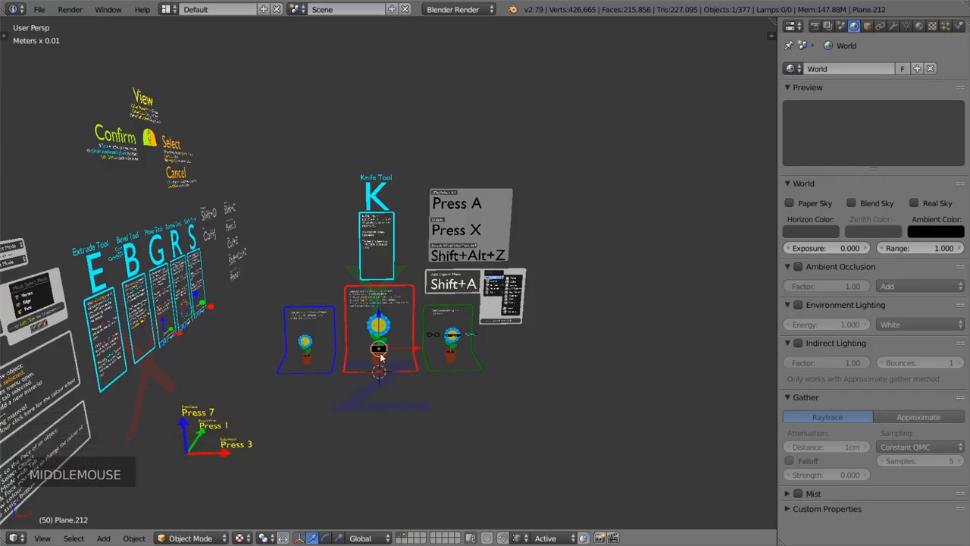
{"action": "key", "text": "Tab"}
Step: Try a Knife cut of an irregular closed four-point outline inside the plane's face, and cancel it
{"action": "scroll", "coordinate": [388, 354], "scroll_direction": "up", "scroll_amount": 5}
{"action": "scroll", "coordinate": [389, 356], "scroll_direction": "up", "scroll_amount": 1}
{"action": "middle_click_drag", "start_coordinate": [389, 356], "coordinate": [403, 286], "text": "shift"}
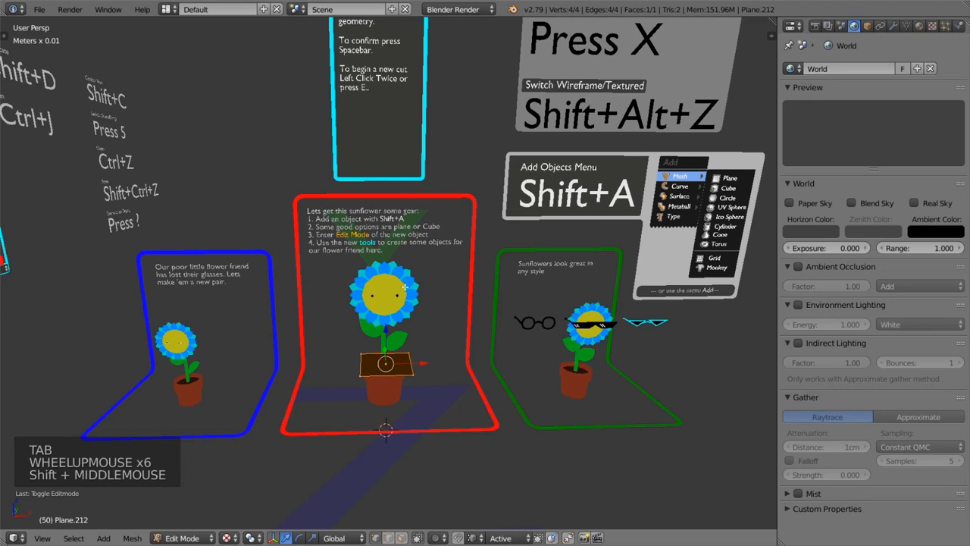
{"action": "key", "text": "k"}
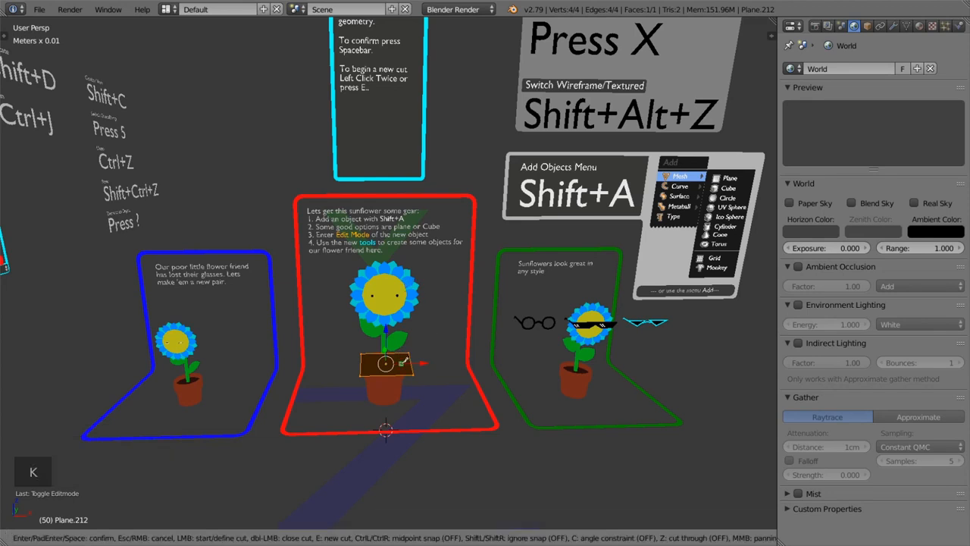
{"action": "scroll", "coordinate": [404, 360], "scroll_direction": "up", "scroll_amount": 4}
{"action": "middle_click_drag", "start_coordinate": [405, 361], "coordinate": [347, 263], "text": "shift"}
{"action": "scroll", "coordinate": [394, 258], "scroll_direction": "up", "scroll_amount": 3}
{"action": "left_click", "coordinate": [341, 242]}
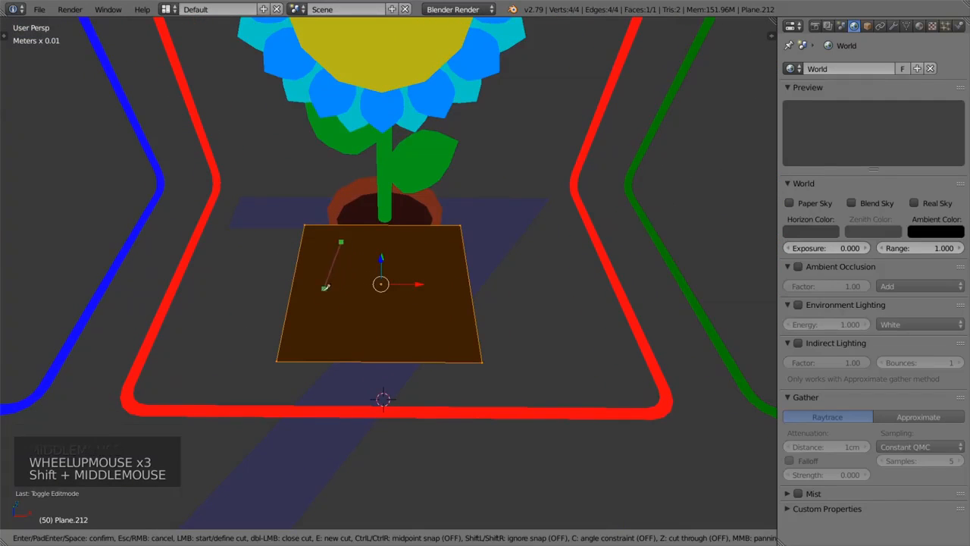
{"action": "left_click", "coordinate": [313, 306]}
{"action": "left_click", "coordinate": [400, 337]}
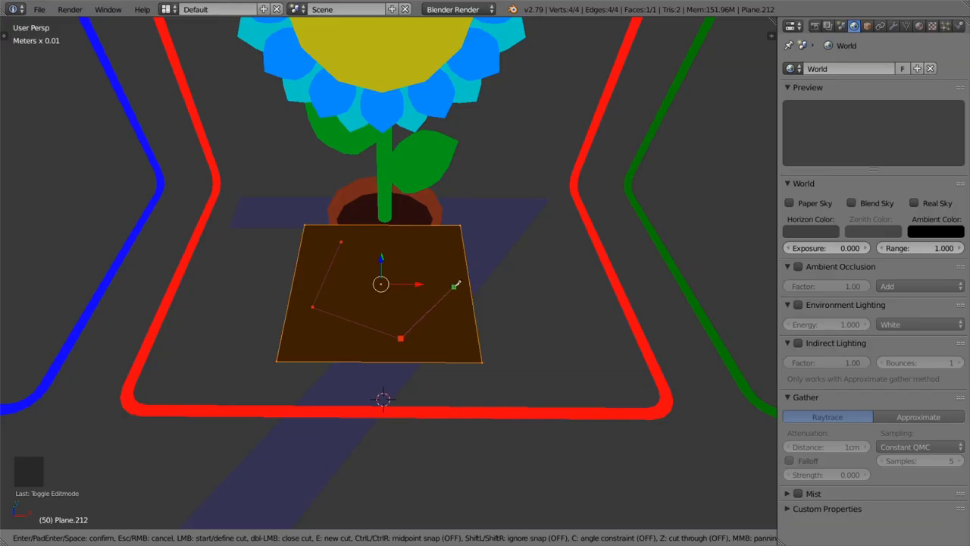
{"action": "left_click", "coordinate": [454, 286]}
{"action": "double_click", "coordinate": [347, 241]}
{"action": "key", "text": "Escape"}
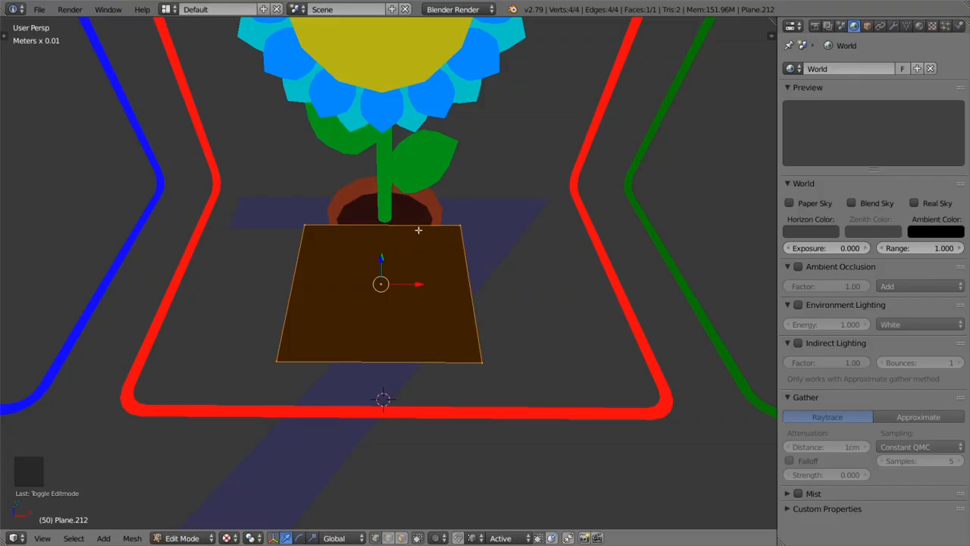
Step: Try a Knife cut of a closed rectangle-like outline inside the plane's face, and undo it
{"action": "key", "text": "k"}
{"action": "left_click", "coordinate": [336, 247]}
{"action": "left_click", "coordinate": [315, 322]}
{"action": "left_click", "coordinate": [440, 319]}
{"action": "left_click", "coordinate": [445, 244]}
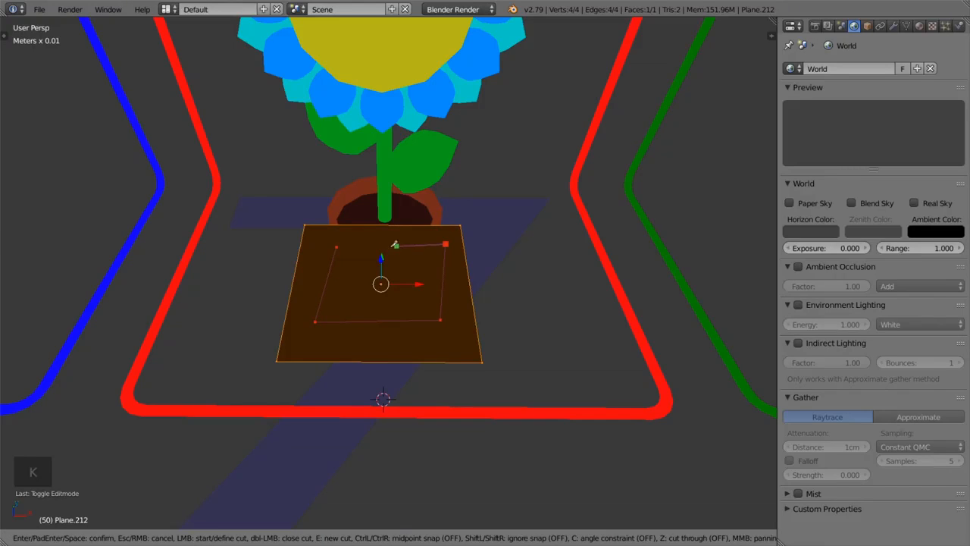
{"action": "left_click", "coordinate": [337, 246]}
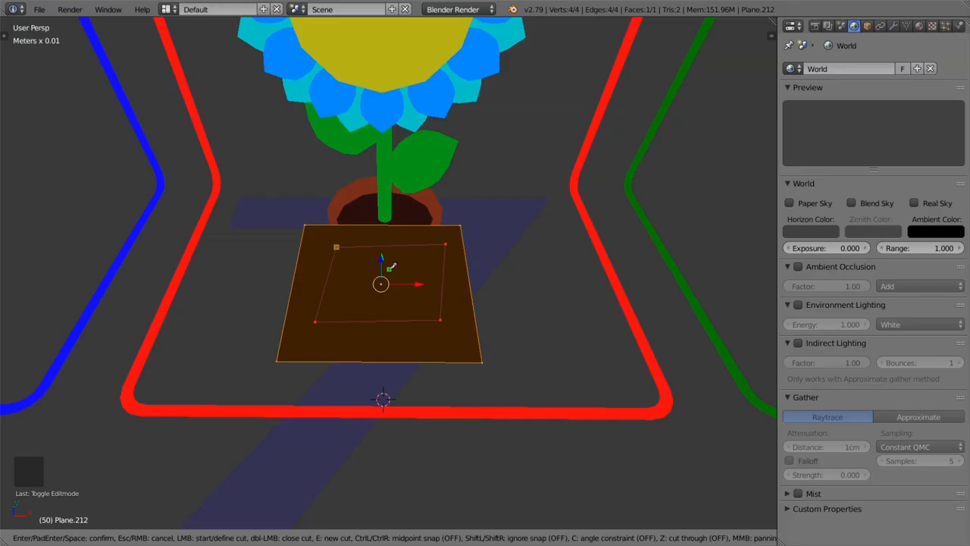
{"action": "key", "text": "Return"}
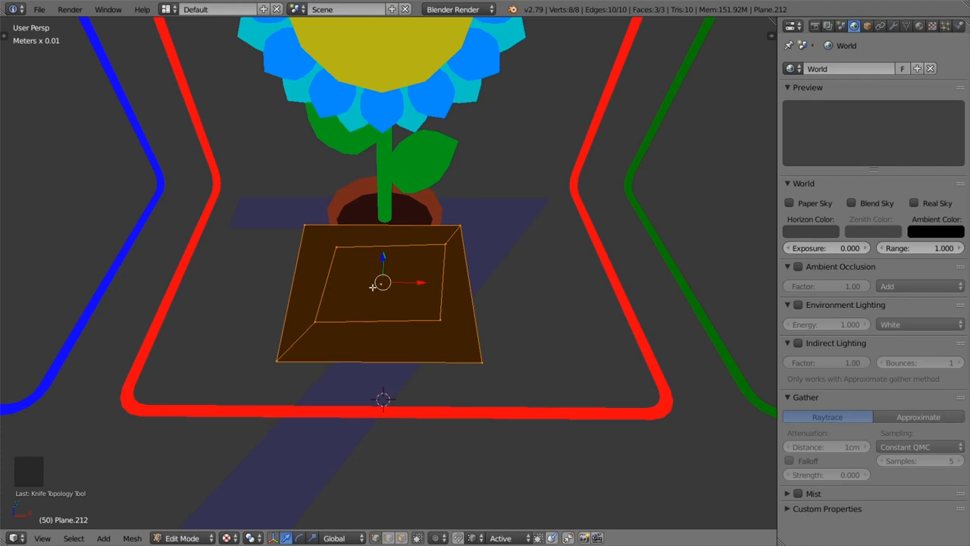
{"action": "key", "text": "ctrl+z"}
Step: Knife-cut the glasses' frame across the plane with a straight upper line and a lower line that peaks at the nose bridge
{"action": "scroll", "coordinate": [390, 281], "scroll_direction": "up", "scroll_amount": 2}
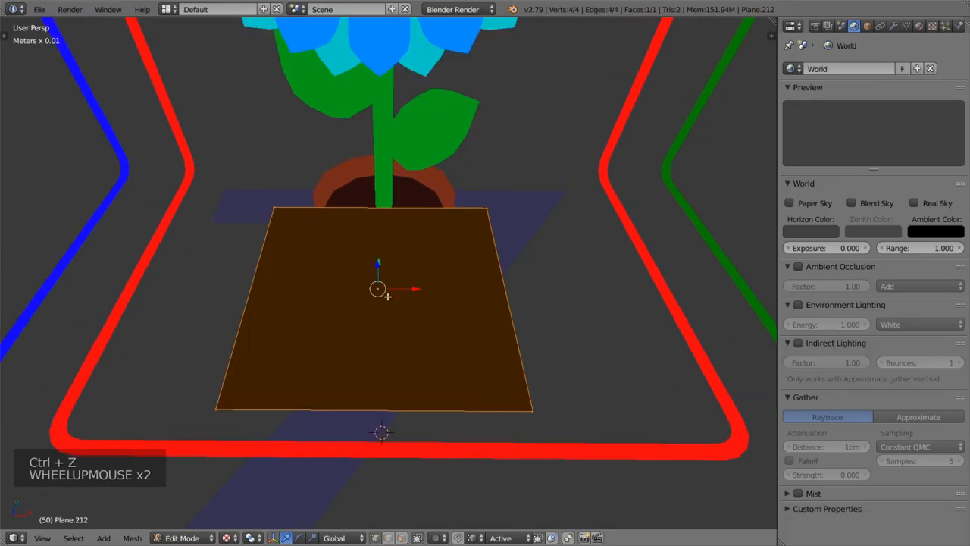
{"action": "middle_click_drag", "start_coordinate": [388, 296], "coordinate": [415, 283], "text": "shift"}
{"action": "key", "text": "k"}
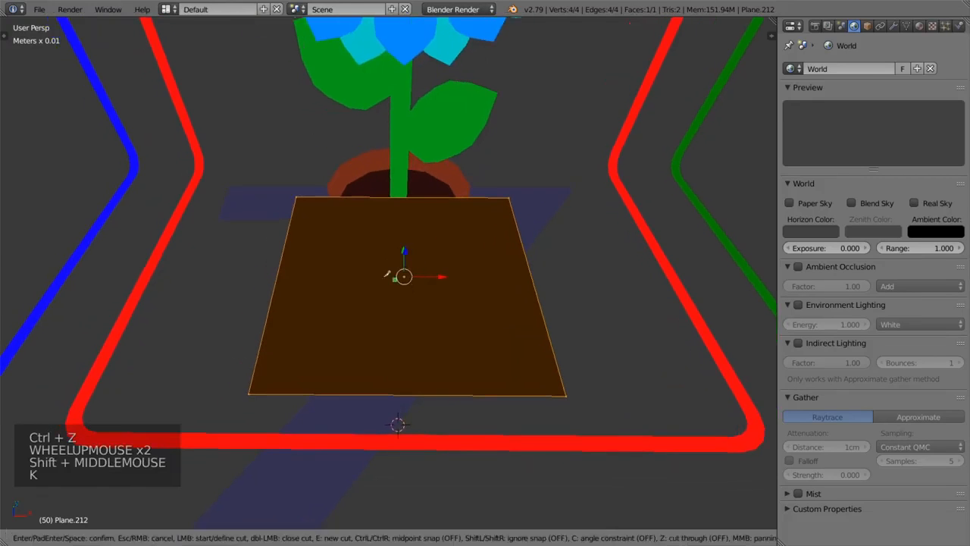
{"action": "left_click", "coordinate": [284, 245]}
{"action": "left_click", "coordinate": [521, 244]}
{"action": "left_click", "coordinate": [542, 310]}
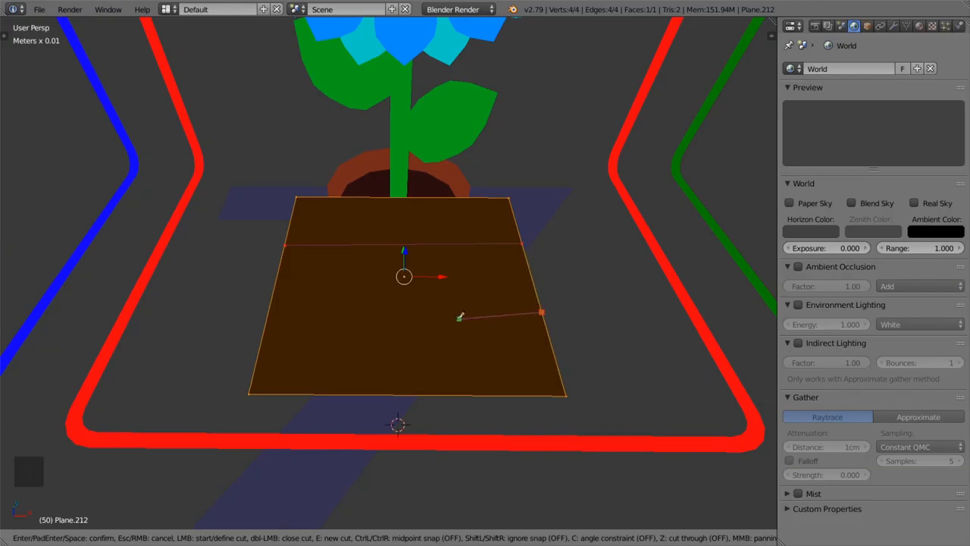
{"action": "left_click", "coordinate": [435, 318]}
{"action": "left_click", "coordinate": [406, 291]}
{"action": "left_click", "coordinate": [363, 327]}
{"action": "left_click", "coordinate": [267, 321]}
{"action": "key", "text": "Return"}
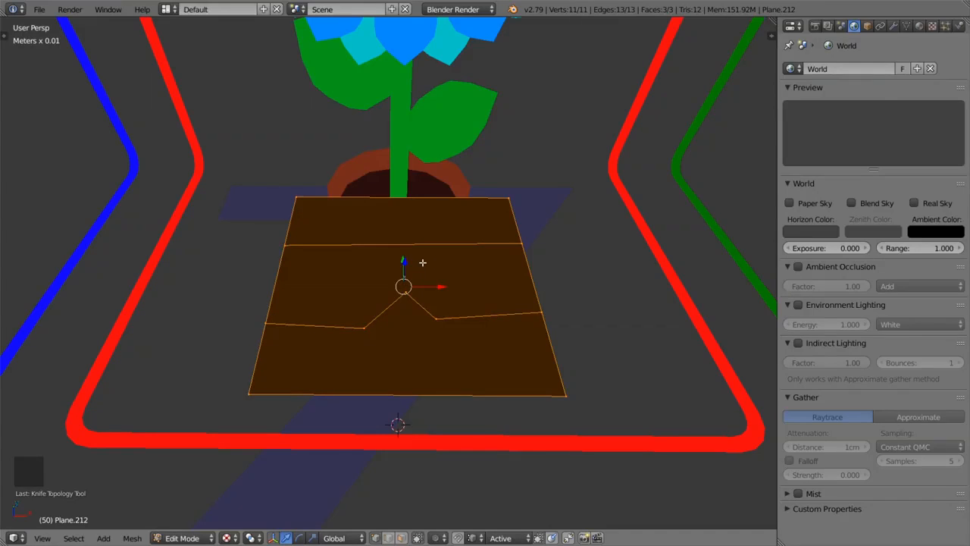
Step: Knife-cut a five-sided lens outline in the left half of the frame, with two short cuts joining it to the plane's left edge
{"action": "key", "text": "k"}
{"action": "left_click", "coordinate": [281, 258]}
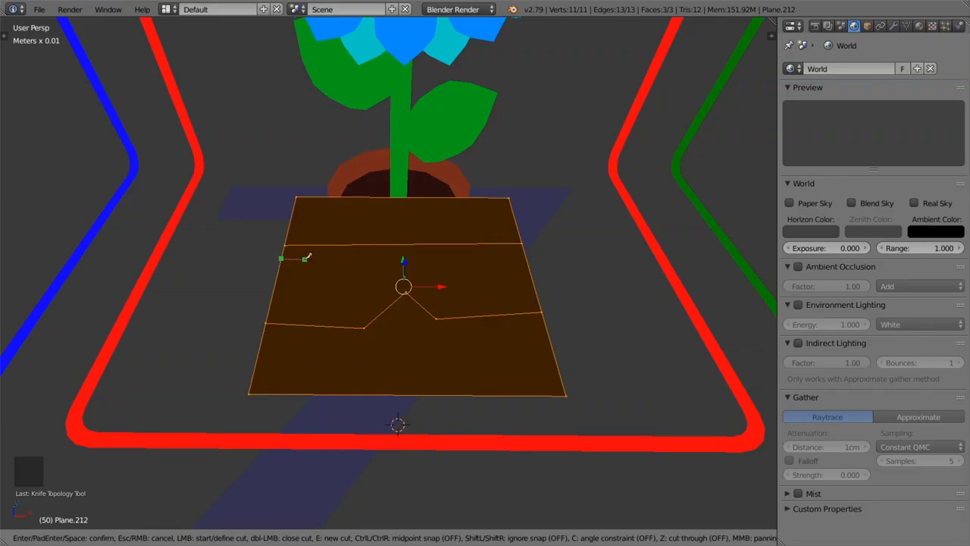
{"action": "left_click", "coordinate": [305, 258]}
{"action": "left_click", "coordinate": [296, 298]}
{"action": "left_click", "coordinate": [364, 303]}
{"action": "left_click", "coordinate": [396, 271]}
{"action": "left_click", "coordinate": [396, 257]}
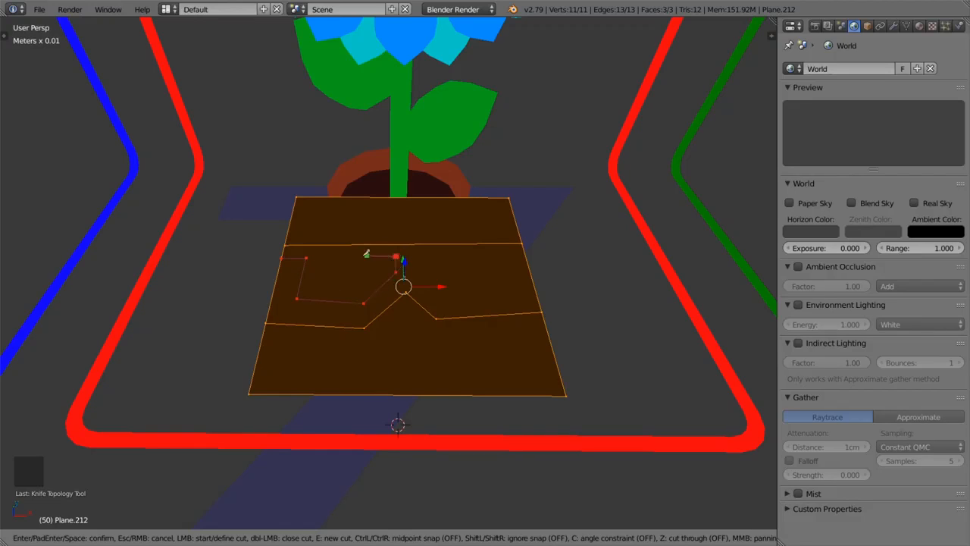
{"action": "left_click", "coordinate": [308, 255]}
{"action": "left_click", "coordinate": [306, 271]}
{"action": "left_click", "coordinate": [277, 275]}
{"action": "key", "text": "Return"}
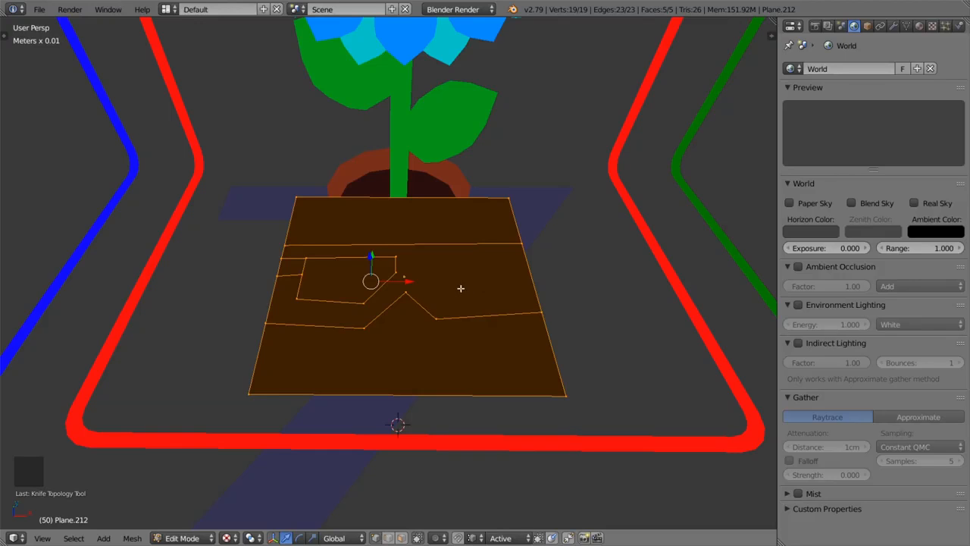
Step: Knife-cut a closed five-sided lens outline in the right half of the glasses' frame, mirroring the left lens
{"action": "key", "text": "k"}
{"action": "left_click", "coordinate": [417, 258]}
{"action": "left_click", "coordinate": [449, 300]}
{"action": "left_click", "coordinate": [522, 298]}
{"action": "left_click", "coordinate": [507, 258]}
{"action": "left_click", "coordinate": [416, 257]}
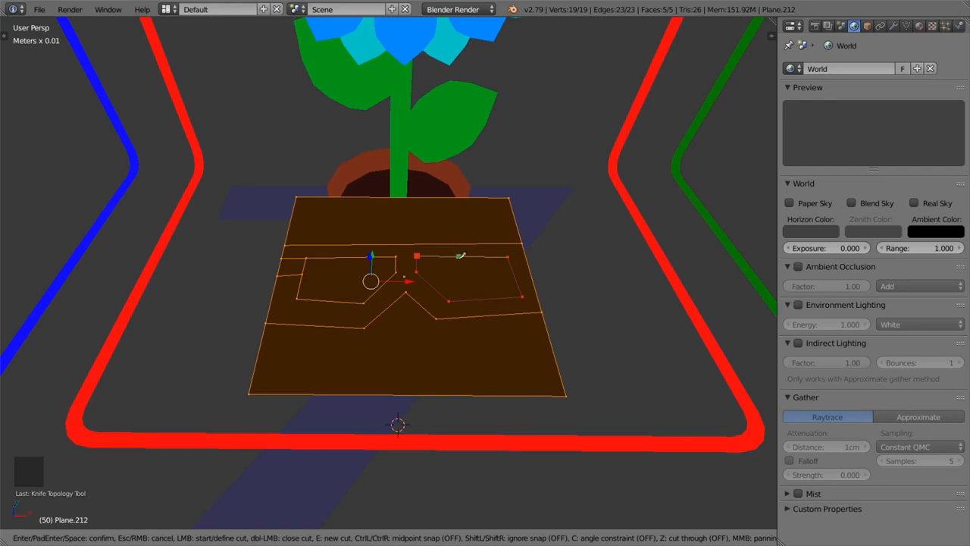
{"action": "key", "text": "Return"}
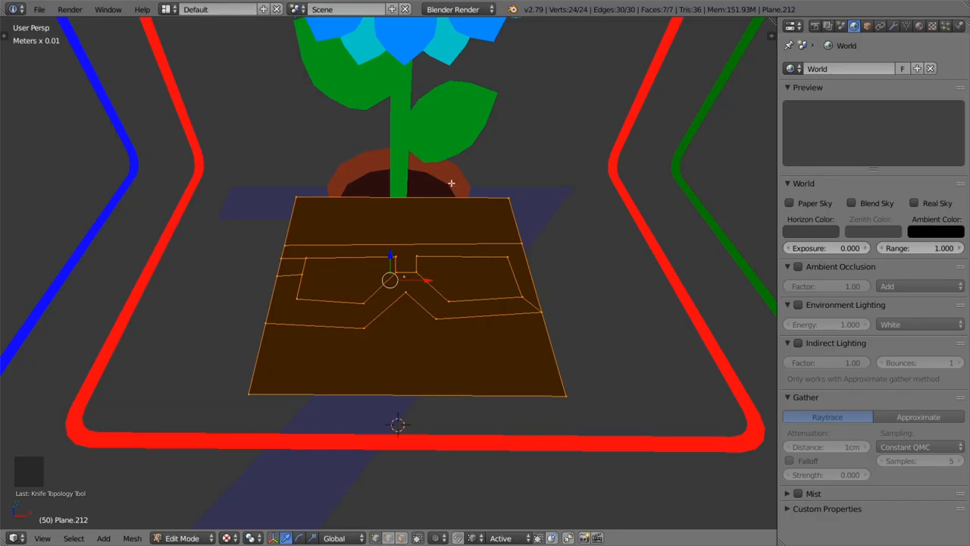
Step: Deselect all of the plane's geometry
{"action": "scroll", "coordinate": [423, 224], "scroll_direction": "down", "scroll_amount": 2}
{"action": "scroll", "coordinate": [420, 260], "scroll_direction": "up", "scroll_amount": 2}
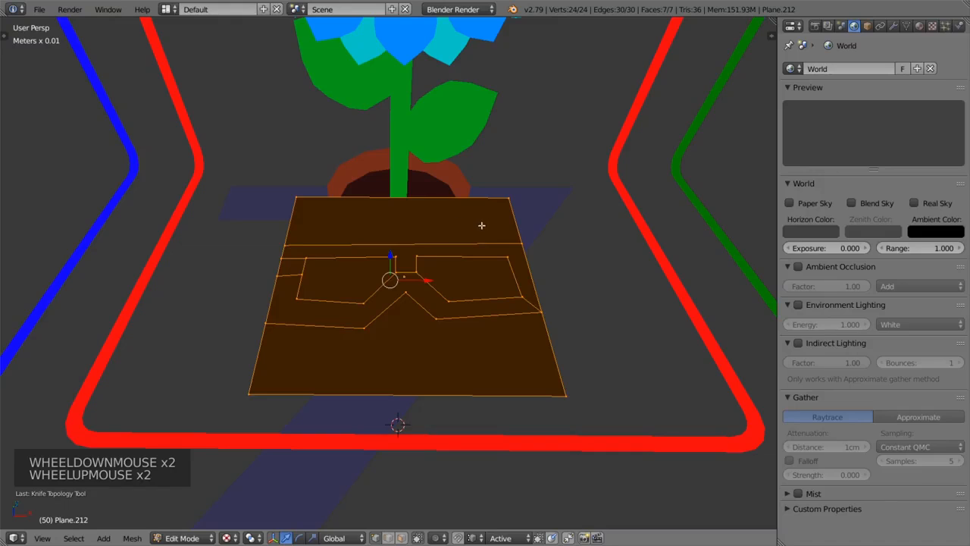
{"action": "scroll", "coordinate": [481, 226], "scroll_direction": "down", "scroll_amount": 2}
{"action": "middle_click_drag", "start_coordinate": [471, 223], "coordinate": [491, 278]}
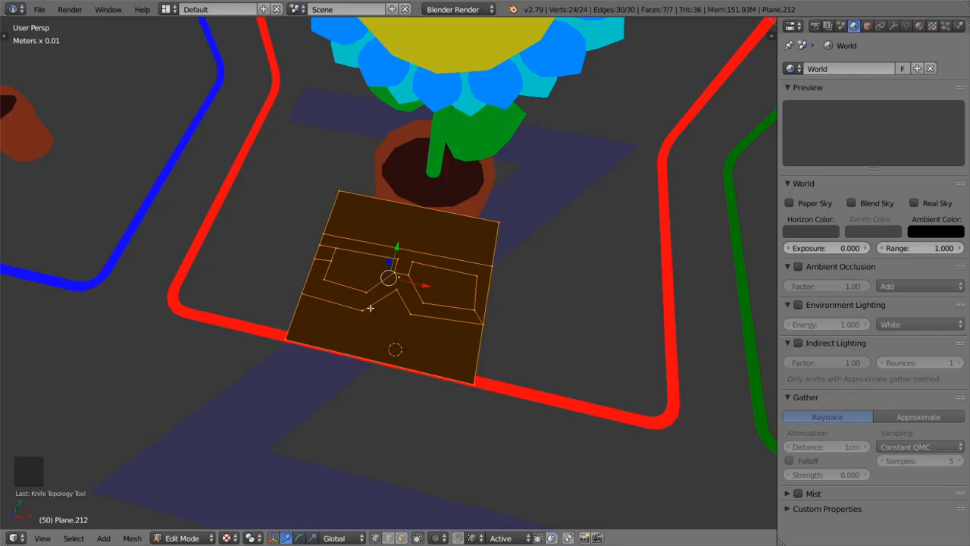
{"action": "key", "text": "a"}
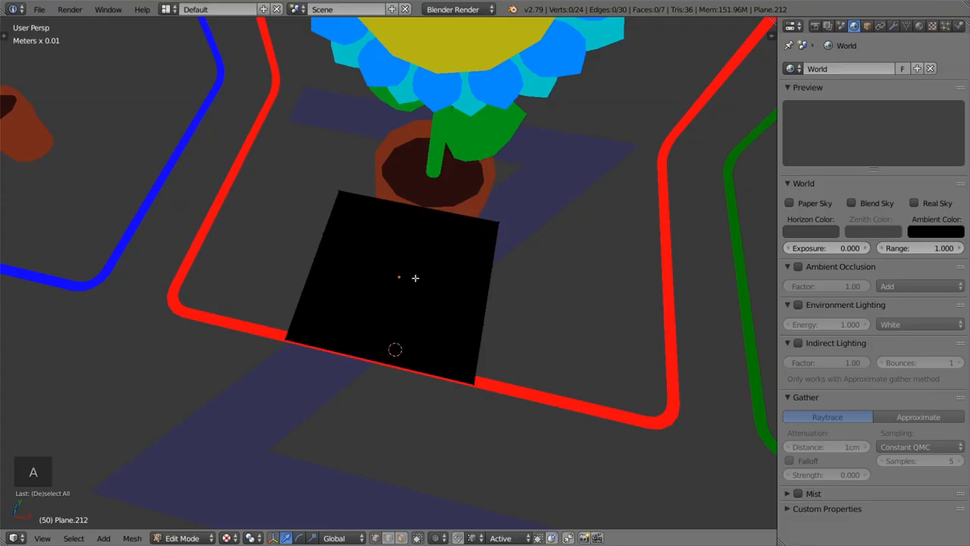
Step: Look over the instruction boards, the sample glasses and the plane in front of the sunflower
{"action": "scroll", "coordinate": [412, 277], "scroll_direction": "down", "scroll_amount": 4}
{"action": "middle_click_drag", "start_coordinate": [411, 277], "coordinate": [484, 283], "text": "shift"}
{"action": "scroll", "coordinate": [493, 273], "scroll_direction": "down", "scroll_amount": 3}
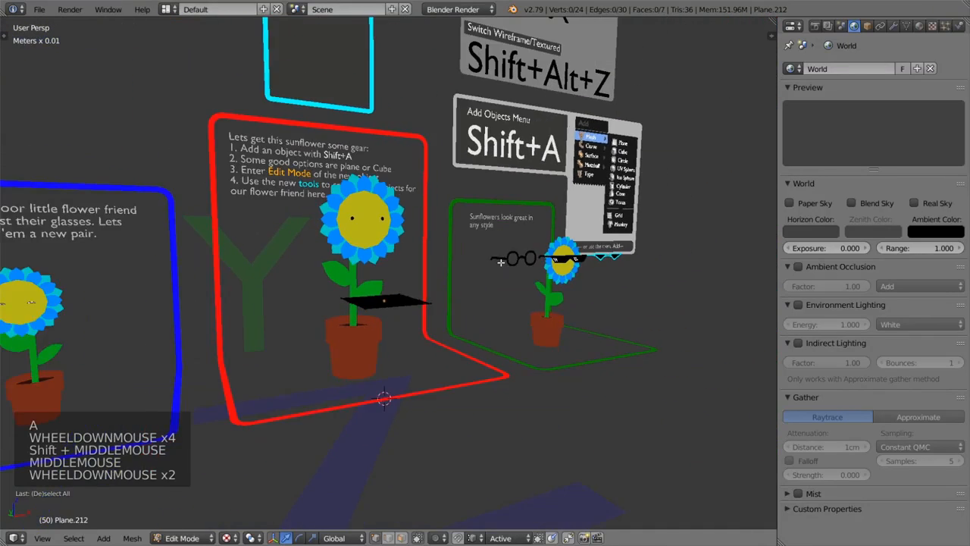
{"action": "middle_click_drag", "start_coordinate": [522, 177], "coordinate": [460, 213], "text": "shift"}
{"action": "scroll", "coordinate": [413, 318], "scroll_direction": "up", "scroll_amount": 3}
{"action": "scroll", "coordinate": [403, 273], "scroll_direction": "up", "scroll_amount": 2}
{"action": "scroll", "coordinate": [403, 270], "scroll_direction": "up", "scroll_amount": 2}
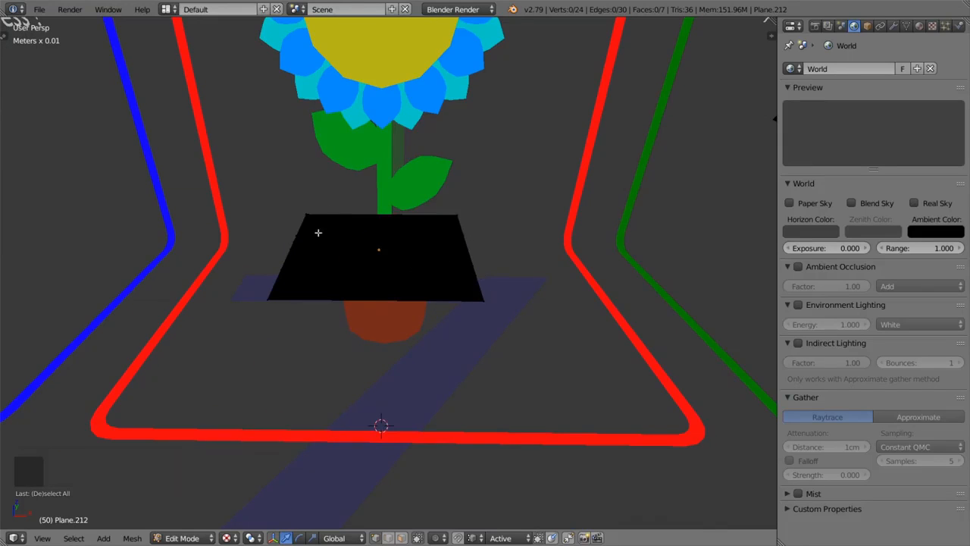
{"action": "scroll", "coordinate": [397, 225], "scroll_direction": "down", "scroll_amount": 7}
{"action": "middle_click_drag", "start_coordinate": [398, 224], "coordinate": [386, 321], "text": "shift"}
{"action": "middle_click_drag", "start_coordinate": [386, 322], "coordinate": [550, 157]}
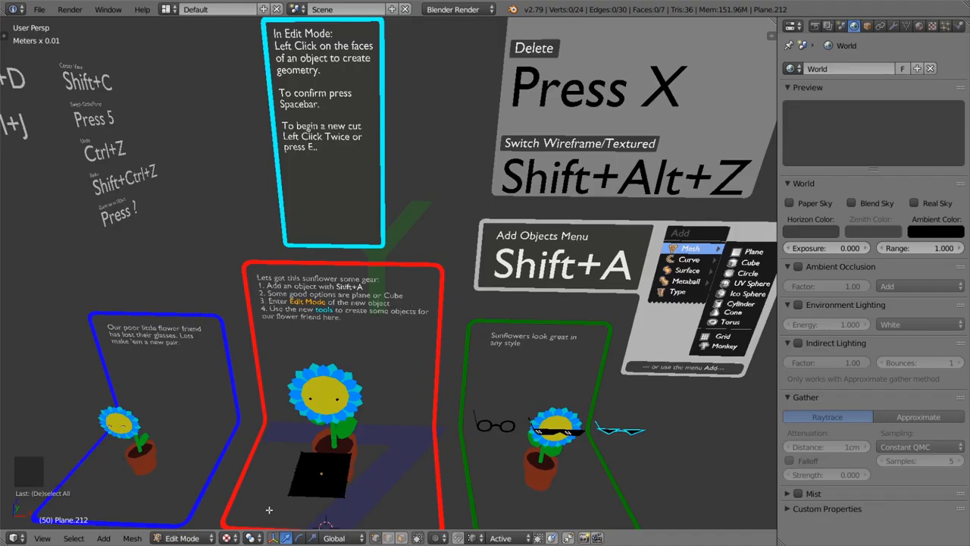
Step: Set the viewport shading to Wireframe and switch the mesh selection mode to Face
{"action": "left_click", "coordinate": [228, 538]}
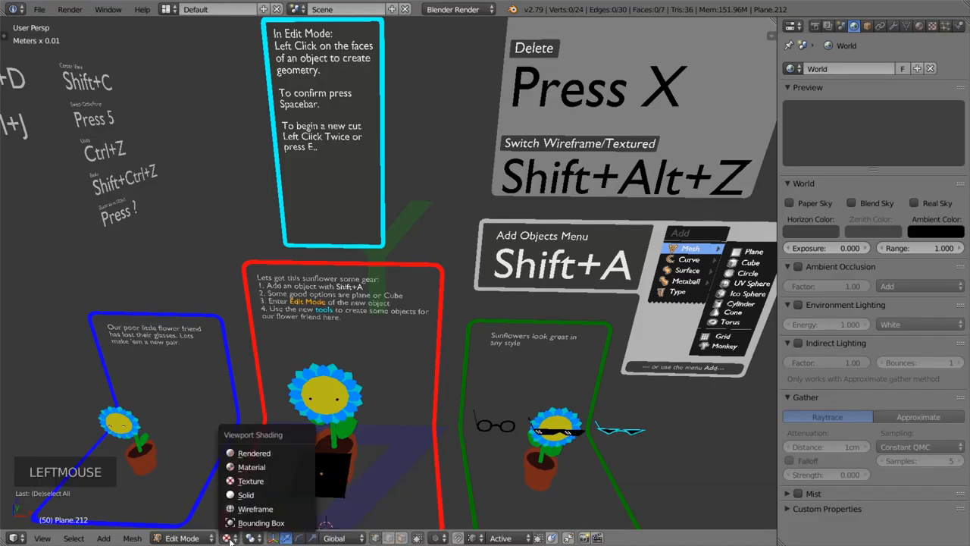
{"action": "left_click", "coordinate": [270, 508]}
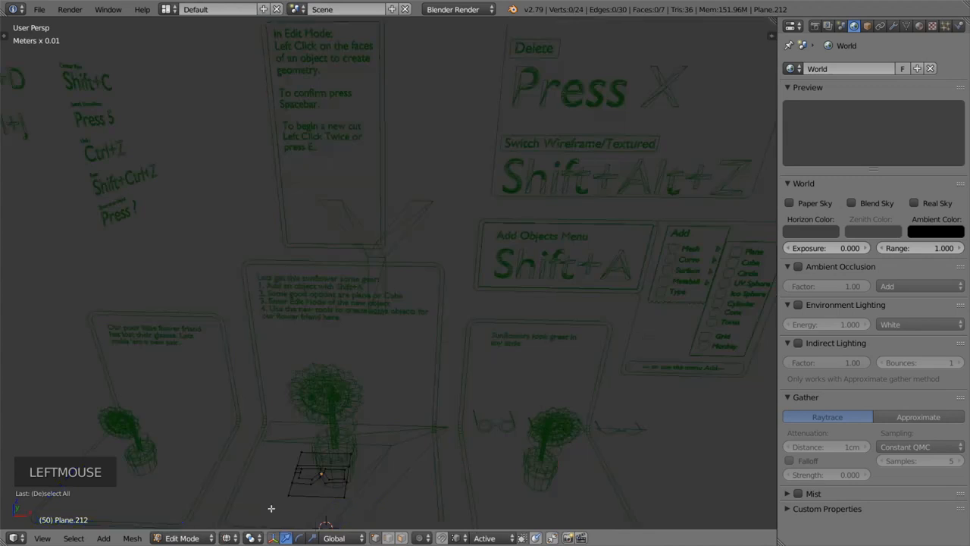
{"action": "middle_click_drag", "start_coordinate": [392, 439], "coordinate": [447, 350], "text": "shift"}
{"action": "scroll", "coordinate": [474, 268], "scroll_direction": "up", "scroll_amount": 7}
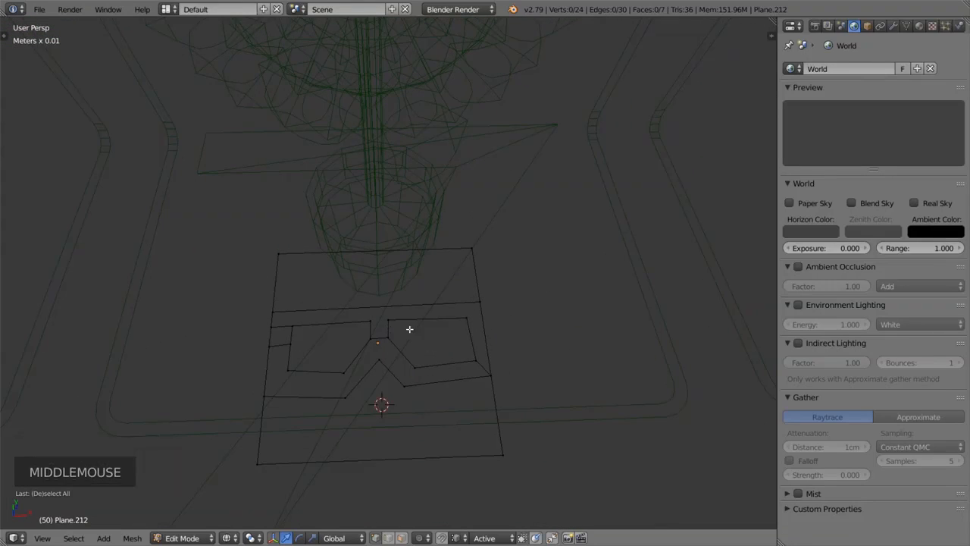
{"action": "key", "text": "ctrl+Tab"}
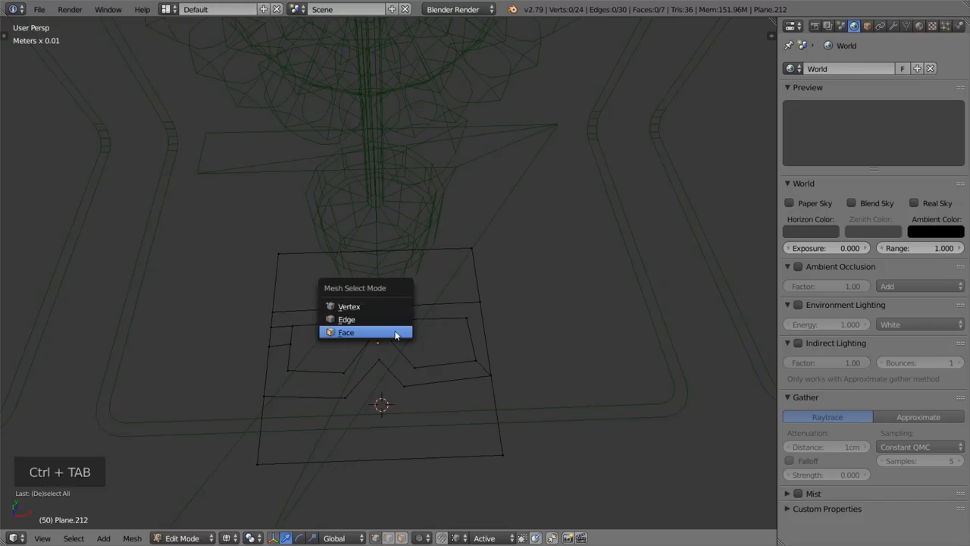
{"action": "left_click", "coordinate": [388, 332]}
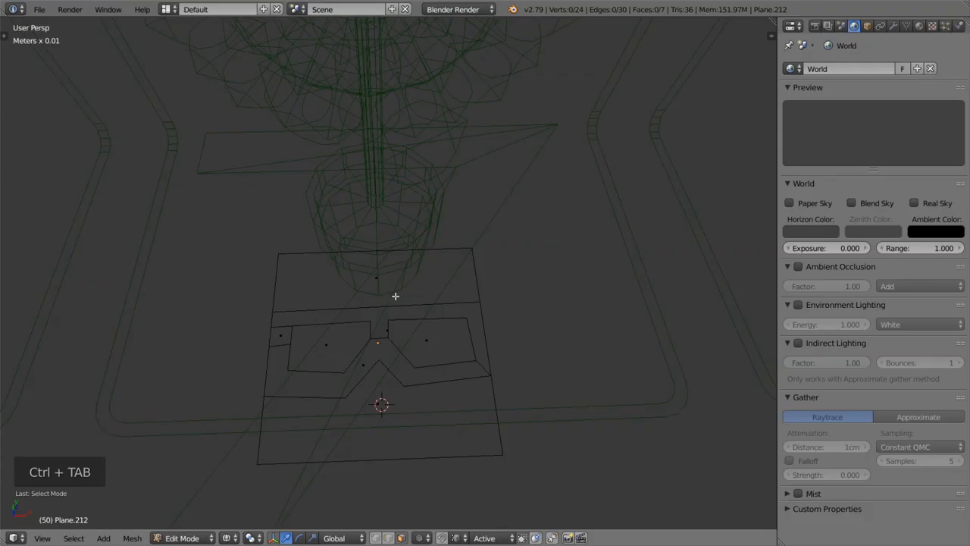
Step: Delete the faces above and below the glasses' frame and the two lens faces
{"action": "right_click", "coordinate": [373, 280]}
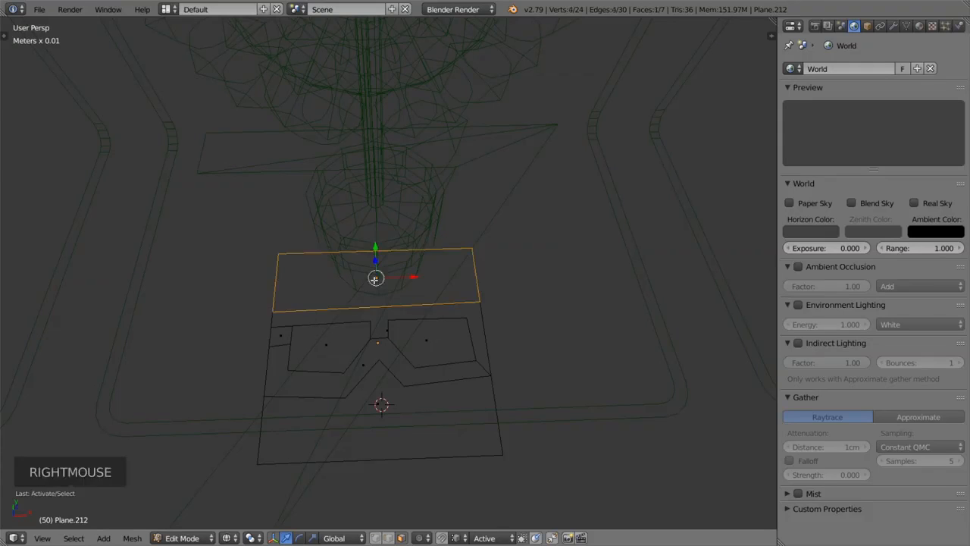
{"action": "right_click", "coordinate": [379, 405], "text": "shift"}
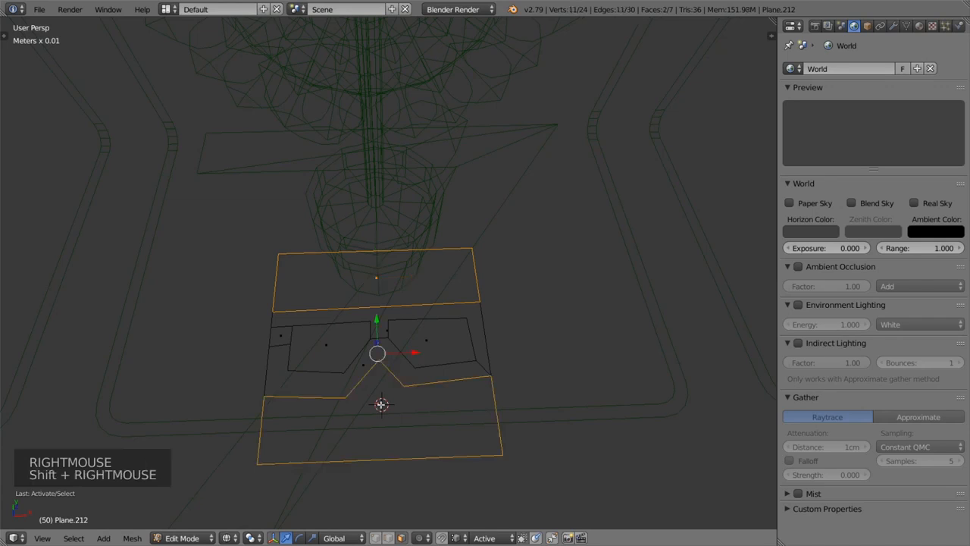
{"action": "right_click", "coordinate": [428, 342], "text": "shift"}
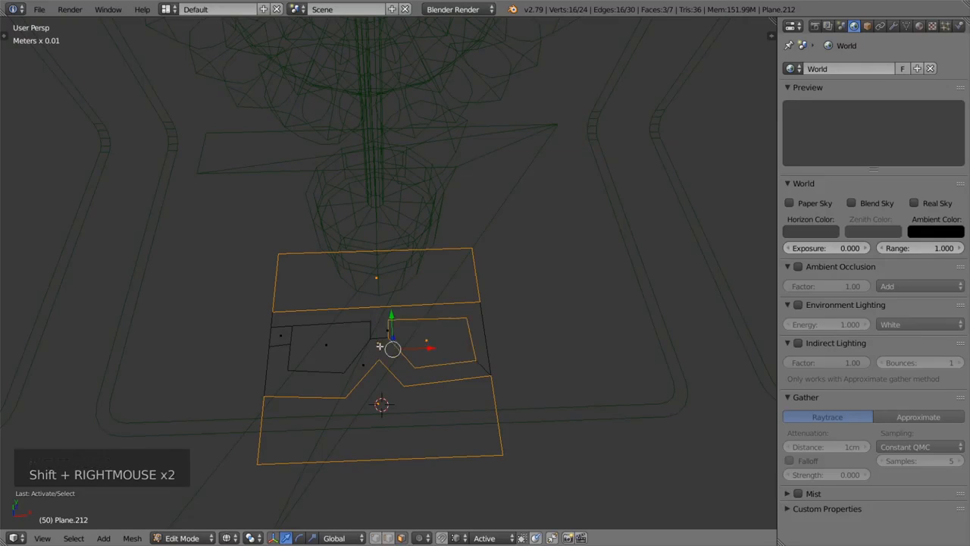
{"action": "right_click", "coordinate": [326, 347], "text": "shift"}
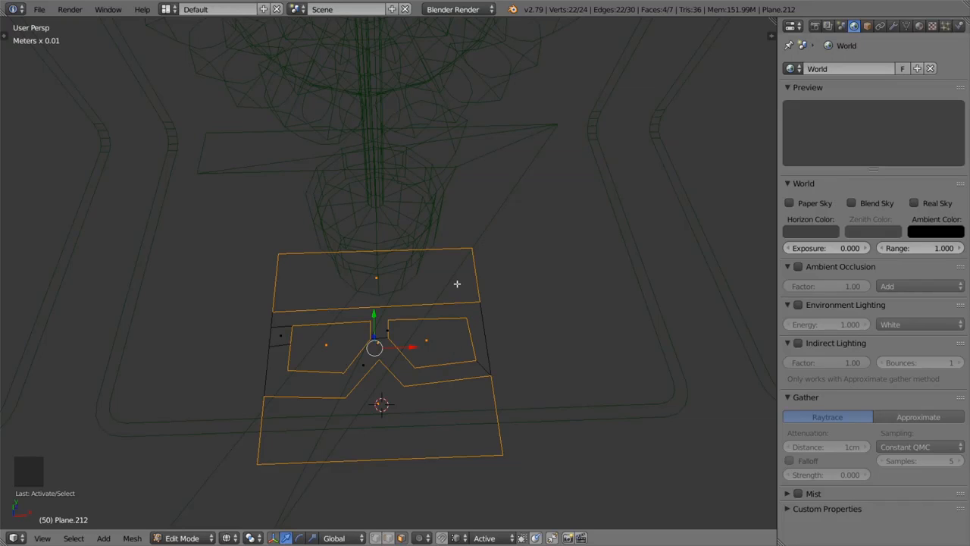
{"action": "scroll", "coordinate": [457, 283], "scroll_direction": "down", "scroll_amount": 10}
{"action": "middle_click_drag", "start_coordinate": [457, 282], "coordinate": [471, 239], "text": "shift"}
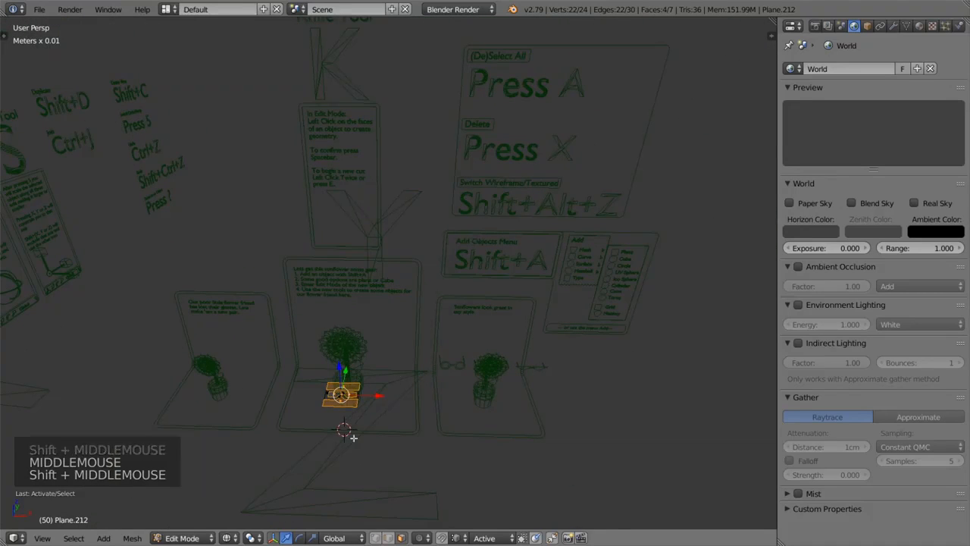
{"action": "middle_click_drag", "start_coordinate": [368, 435], "coordinate": [407, 292], "text": "shift"}
{"action": "scroll", "coordinate": [401, 423], "scroll_direction": "up", "scroll_amount": 4}
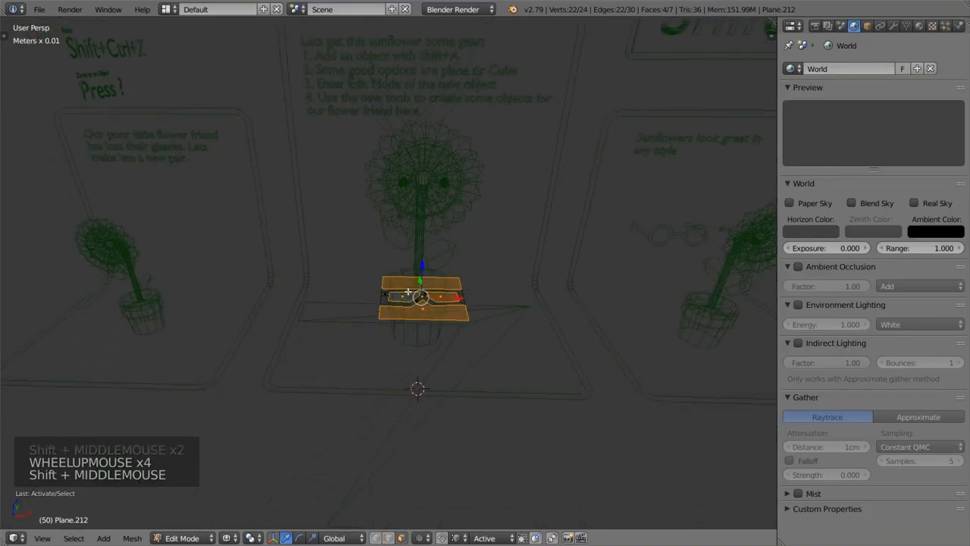
{"action": "scroll", "coordinate": [408, 292], "scroll_direction": "up", "scroll_amount": 5}
{"action": "middle_click_drag", "start_coordinate": [555, 501], "coordinate": [459, 372], "text": "shift"}
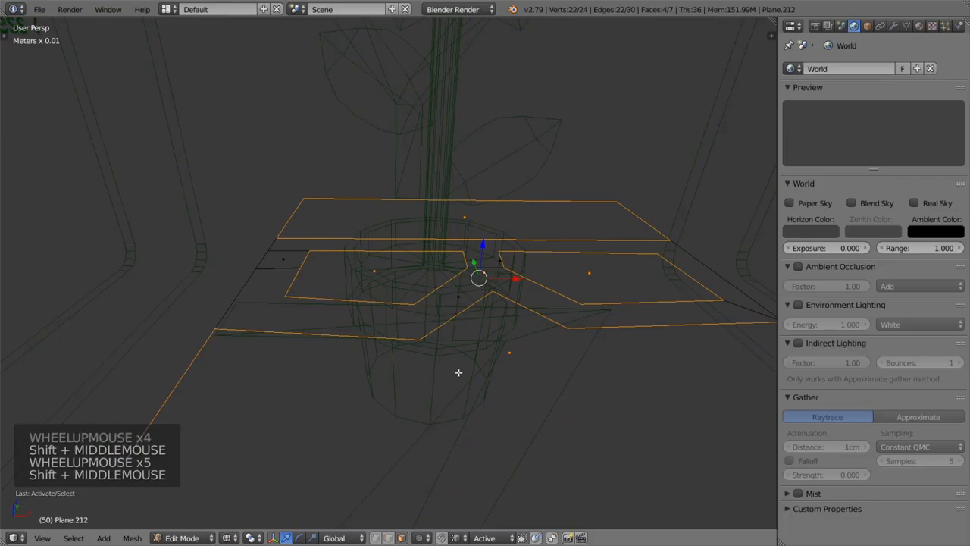
{"action": "scroll", "coordinate": [458, 372], "scroll_direction": "down", "scroll_amount": 1}
{"action": "key", "text": "x"}
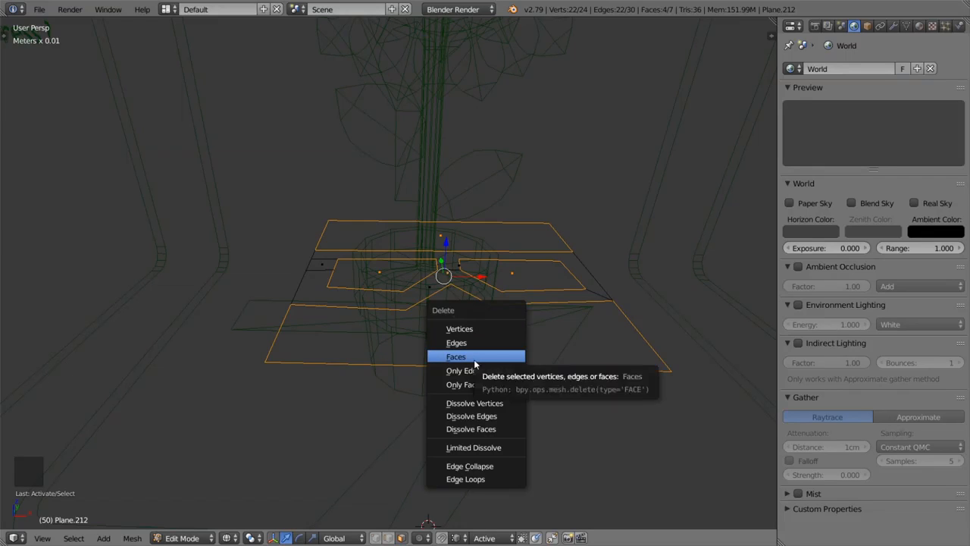
{"action": "left_click", "coordinate": [475, 359]}
{"action": "middle_click_drag", "start_coordinate": [475, 360], "coordinate": [454, 378]}
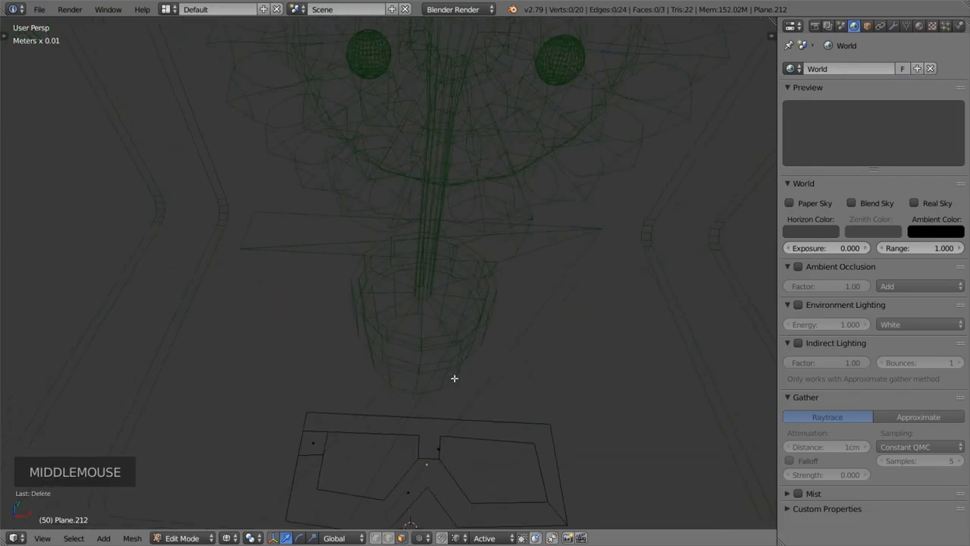
{"action": "middle_click_drag", "start_coordinate": [472, 426], "coordinate": [459, 394], "text": "shift"}
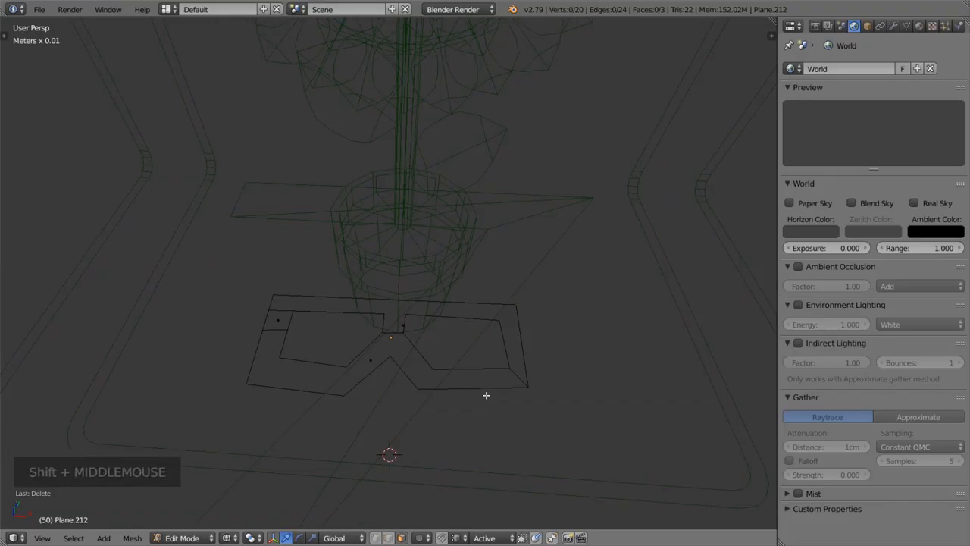
Step: Return the viewport to textured shading and switch the glasses to Object Mode
{"action": "key", "text": "alt+shift+z"}
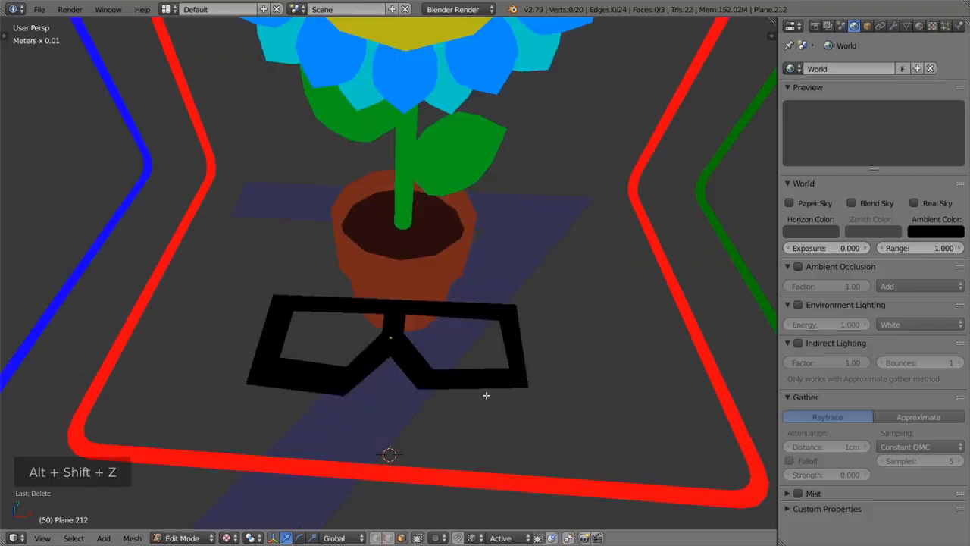
{"action": "scroll", "coordinate": [449, 390], "scroll_direction": "down", "scroll_amount": 2}
{"action": "middle_click_drag", "start_coordinate": [453, 378], "coordinate": [436, 407], "text": "shift"}
{"action": "key", "text": "Tab"}
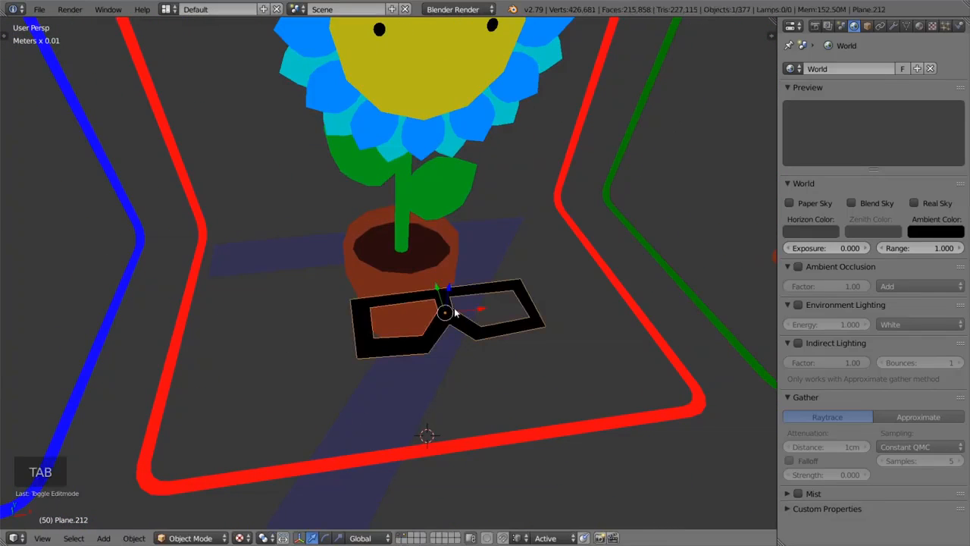
Step: Rotate the glasses 90 degrees about the global X axis so they stand upright
{"action": "key", "text": "r"}
{"action": "key", "text": "x"}
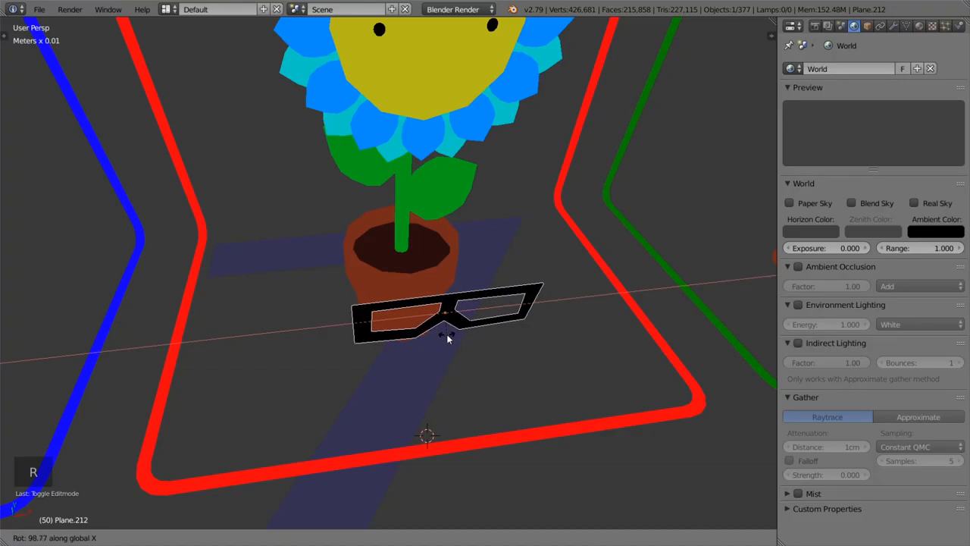
{"action": "type", "text": "90"}
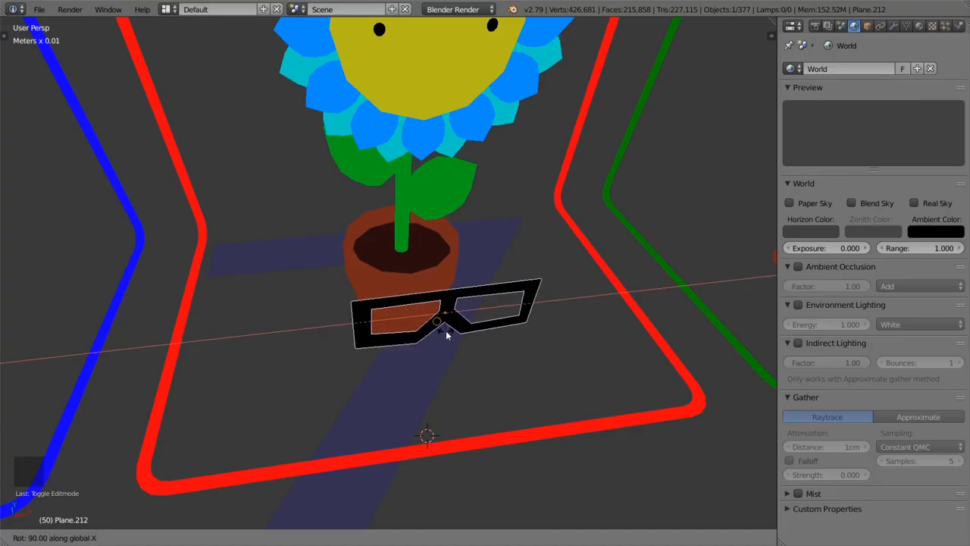
{"action": "key", "text": "Return"}
Step: Move the glasses up in front of the sunflower's eyes
{"action": "middle_click_drag", "start_coordinate": [449, 340], "coordinate": [482, 362]}
{"action": "left_click_drag", "start_coordinate": [482, 322], "coordinate": [381, 193]}
{"action": "middle_click_drag", "start_coordinate": [379, 194], "coordinate": [456, 219]}
{"action": "scroll", "coordinate": [373, 175], "scroll_direction": "up", "scroll_amount": 3}
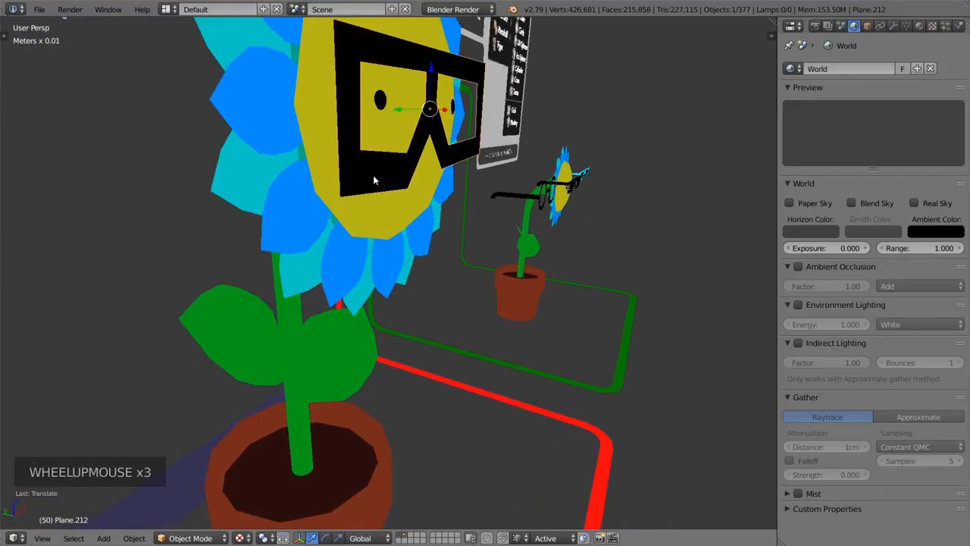
{"action": "middle_click_drag", "start_coordinate": [373, 180], "coordinate": [437, 262], "text": "shift"}
Step: Enter Edit Mode on the glasses, show them in wireframe and set the selection mode to Edge
{"action": "key", "text": "Tab"}
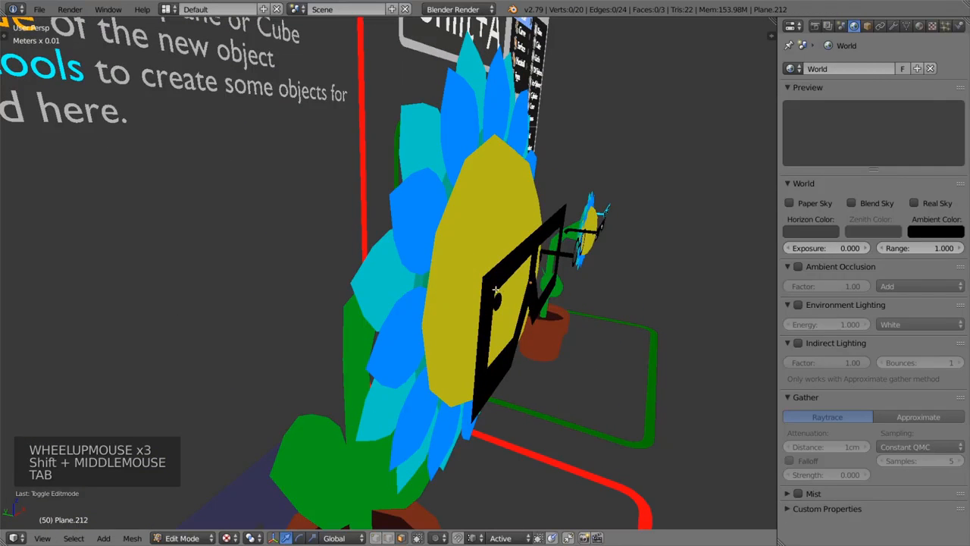
{"action": "key", "text": "alt+shift+z"}
{"action": "middle_click_drag", "start_coordinate": [513, 288], "coordinate": [467, 266], "text": "shift"}
{"action": "key", "text": "ctrl+Tab"}
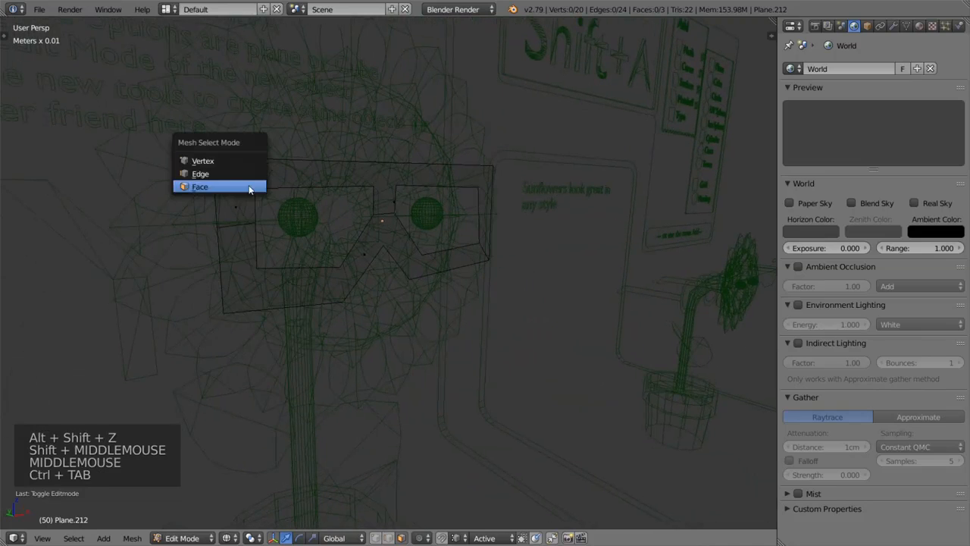
{"action": "left_click", "coordinate": [241, 159]}
{"action": "key", "text": "ctrl+Tab"}
{"action": "left_click", "coordinate": [241, 190]}
Step: Extrude the short outer edge between the two side cuts along the global Y axis, back past the flower head, as a temple arm
{"action": "right_click", "coordinate": [204, 181]}
{"action": "middle_click_drag", "start_coordinate": [205, 180], "coordinate": [227, 236], "text": "shift"}
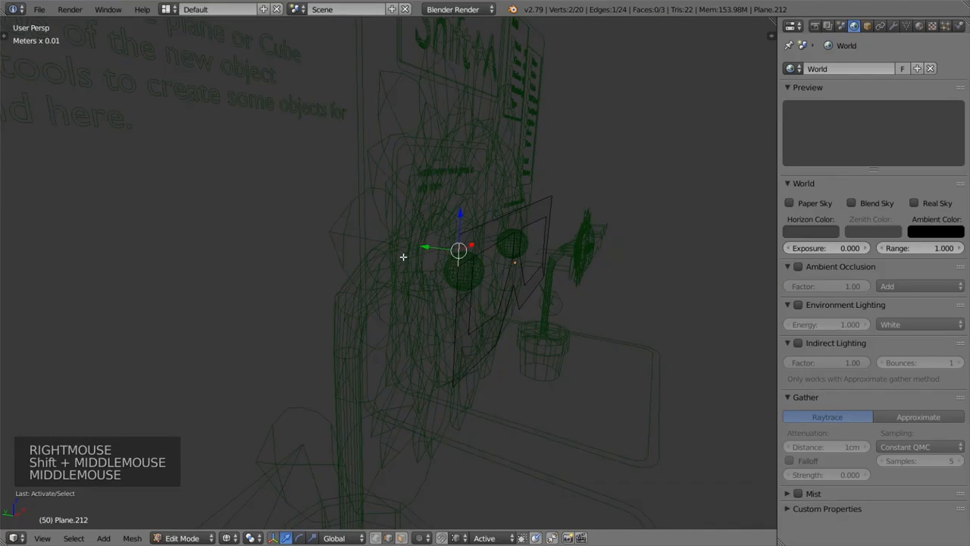
{"action": "key", "text": "e"}
{"action": "key", "text": "e"}
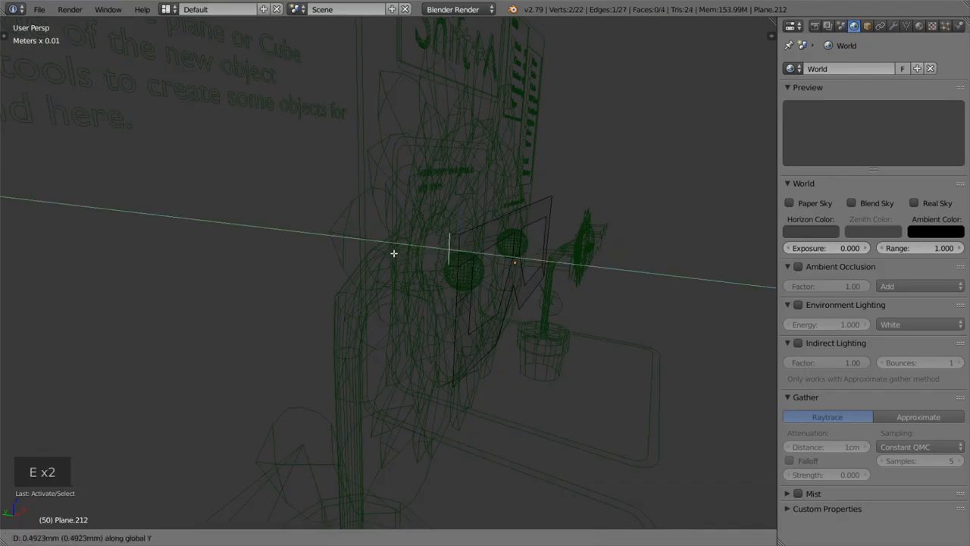
{"action": "left_click", "coordinate": [207, 250]}
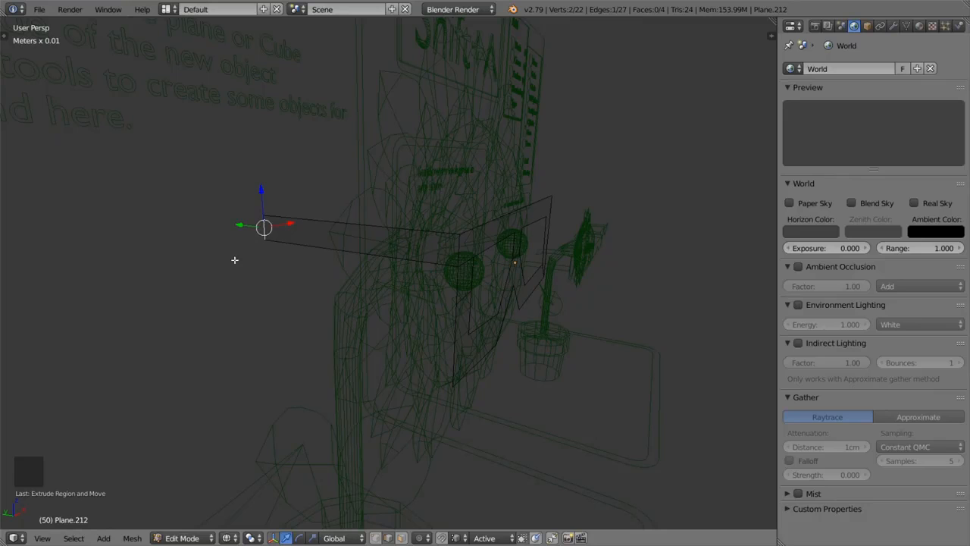
Step: Extrude the temple arm's rear edge in place and tilt the new edge about the X axis
{"action": "key", "text": "e"}
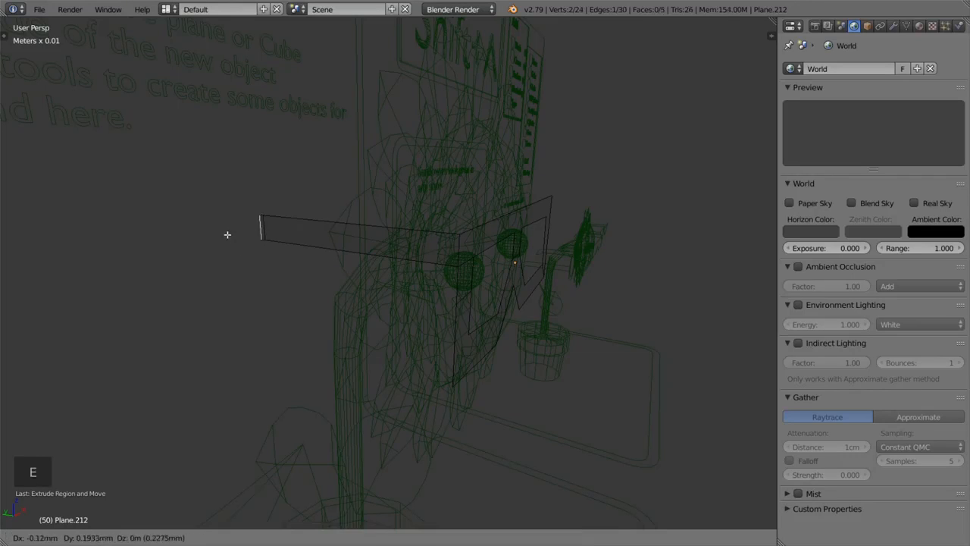
{"action": "key", "text": "r"}
{"action": "key", "text": "x"}
{"action": "left_click", "coordinate": [240, 248]}
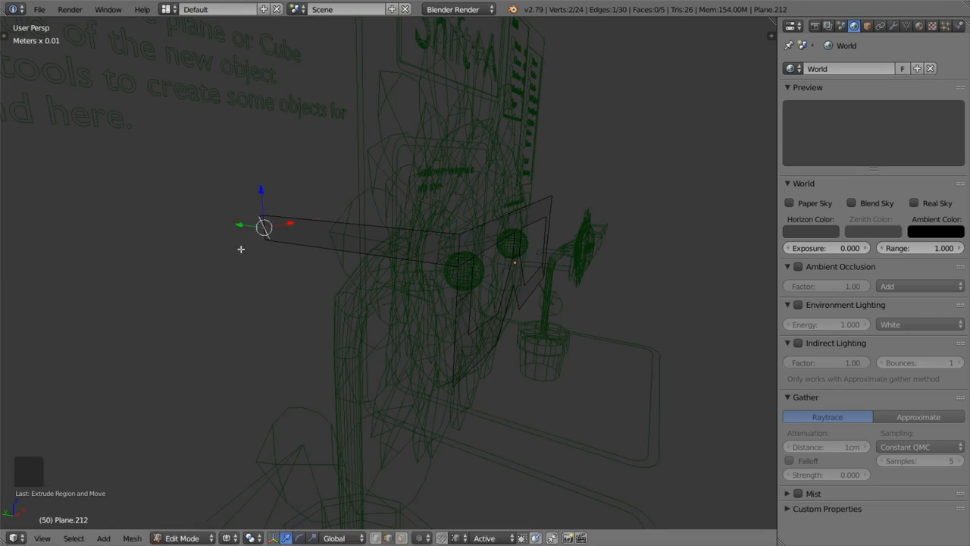
Step: Move the tilted rear edge of the temple arm about 1.3 mm back and 1.2 mm down, excluding the X axis
{"action": "middle_click_drag", "start_coordinate": [257, 232], "coordinate": [242, 250]}
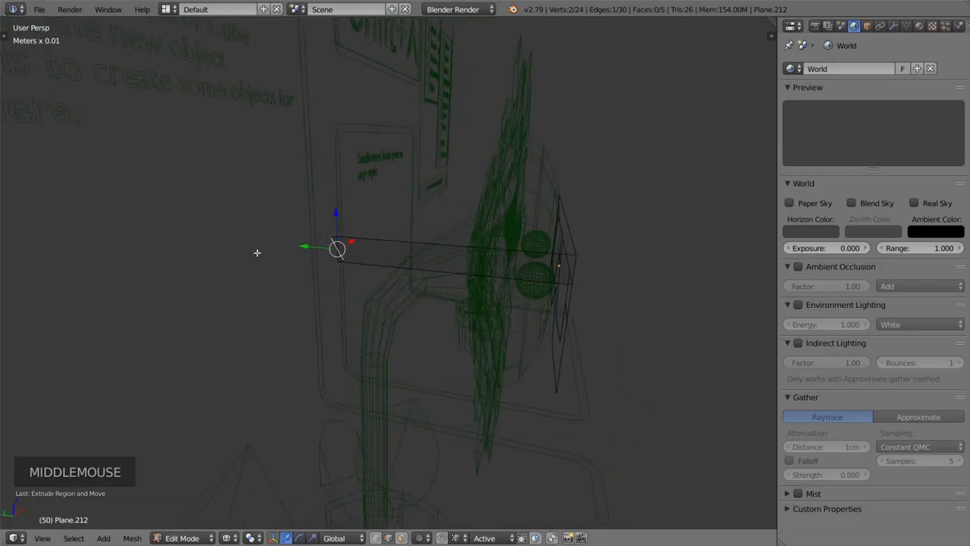
{"action": "key", "text": "g"}
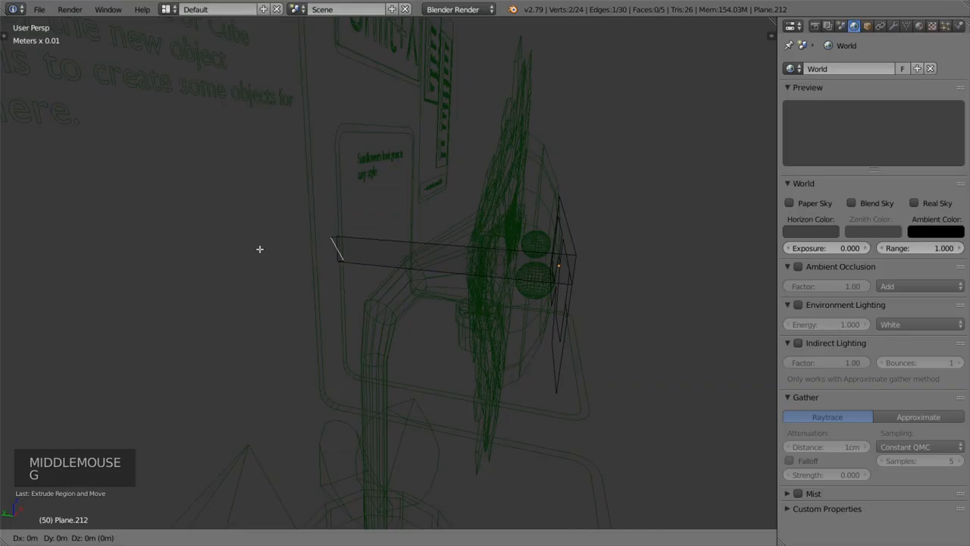
{"action": "key", "text": "shift+x"}
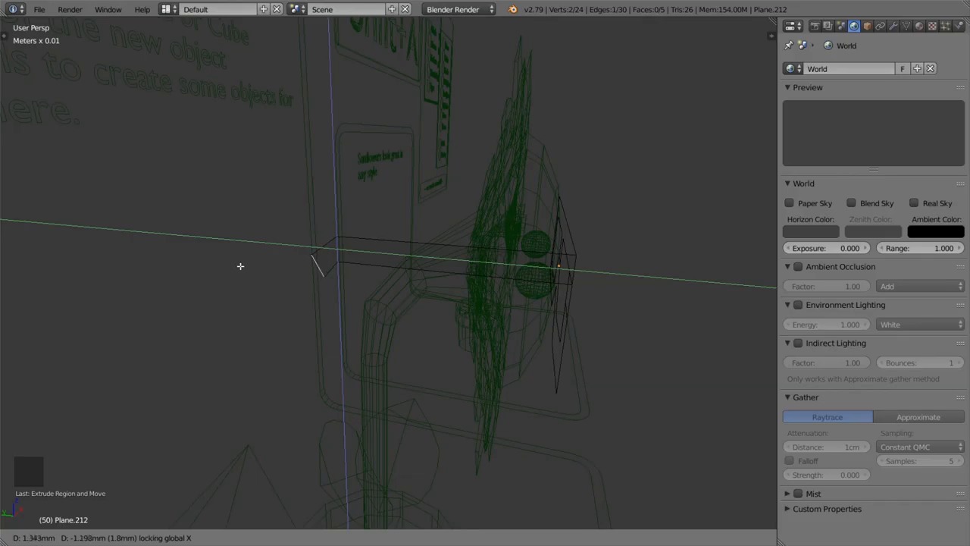
{"action": "left_click", "coordinate": [239, 265]}
Step: Duplicate the temple arm's two faces in Face selection mode and move the copy along the global X axis to the frame's opposite side
{"action": "middle_click_drag", "start_coordinate": [362, 336], "coordinate": [337, 338]}
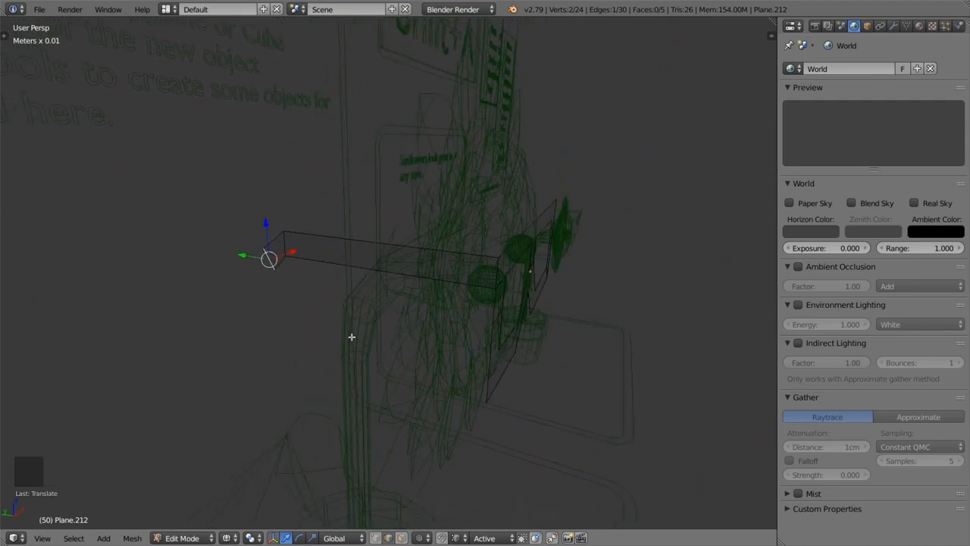
{"action": "key", "text": "ctrl+Tab"}
{"action": "left_click", "coordinate": [340, 350]}
{"action": "right_click", "coordinate": [382, 257]}
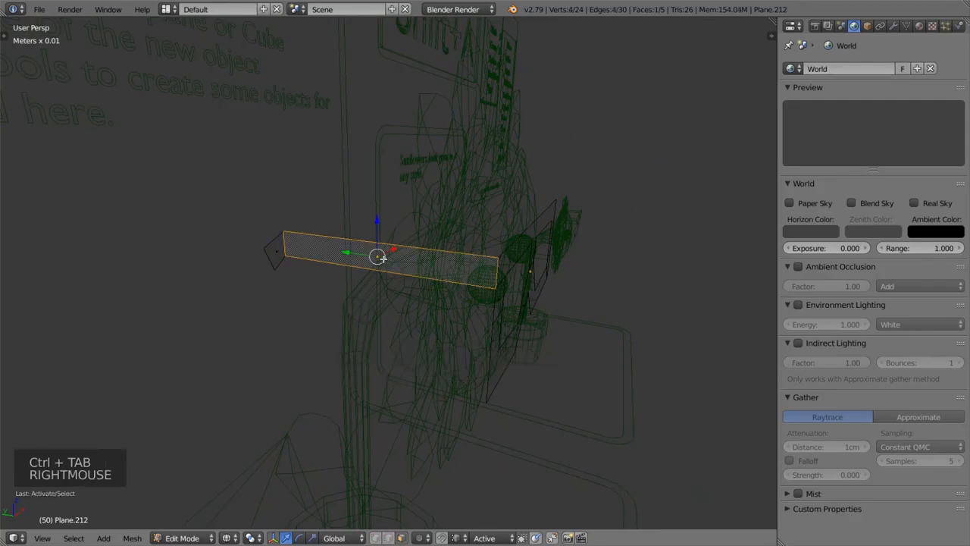
{"action": "right_click", "coordinate": [278, 253], "text": "shift"}
{"action": "middle_click_drag", "start_coordinate": [430, 309], "coordinate": [356, 320]}
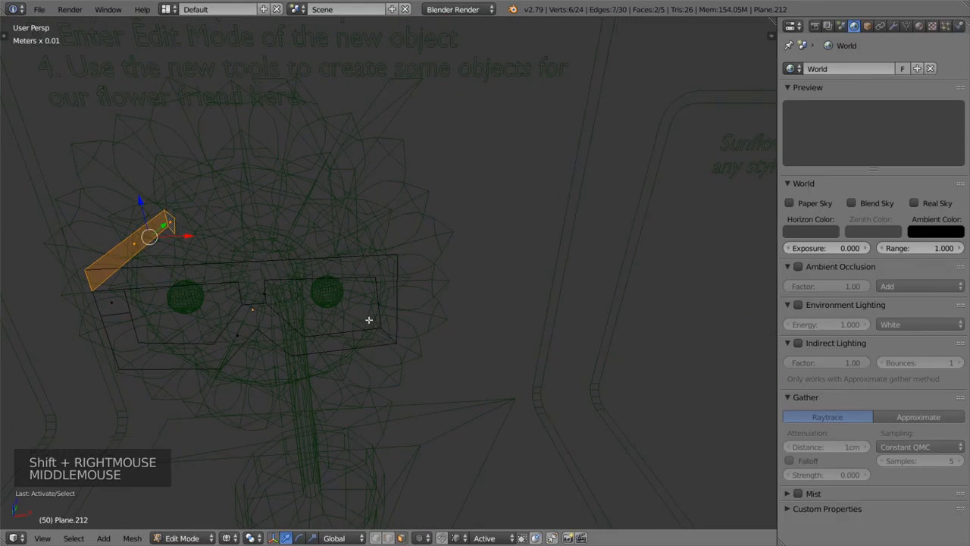
{"action": "key", "text": "shift+d"}
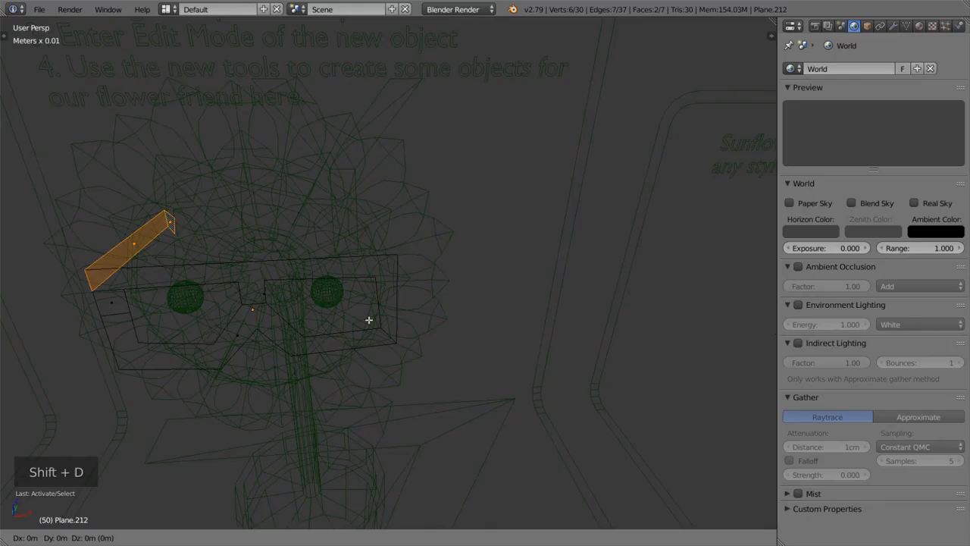
{"action": "right_click", "coordinate": [404, 243]}
{"action": "left_click_drag", "start_coordinate": [187, 237], "coordinate": [427, 260]}
Step: Switch the viewport from wireframe back to coloured shading and make the duplicated temple arm's normals consistent
{"action": "middle_click_drag", "start_coordinate": [444, 281], "coordinate": [398, 305]}
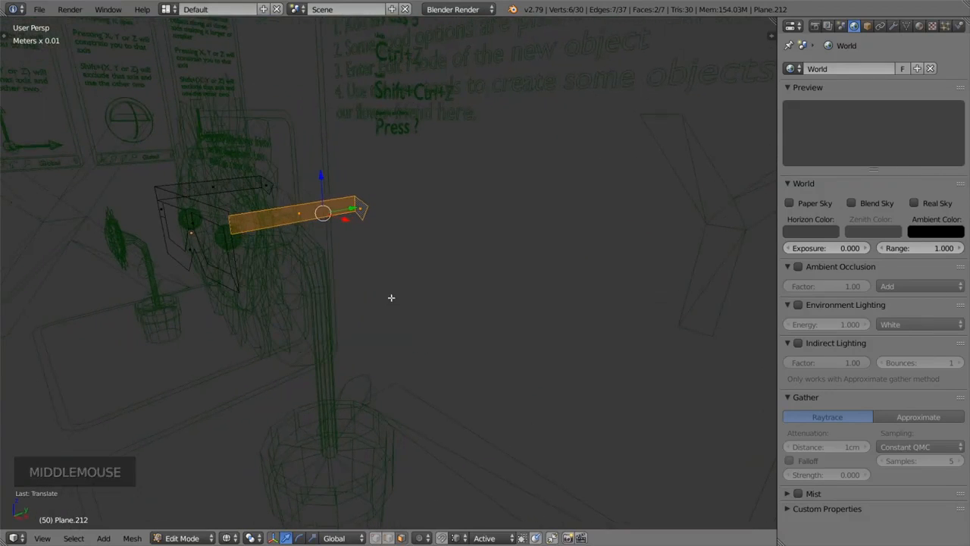
{"action": "key", "text": "alt+shift+z"}
{"action": "mouse_move", "coordinate": [391, 298]}
{"action": "middle_mouse_down"}
{"action": "mouse_move", "coordinate": [338, 288]}
{"action": "mouse_move", "coordinate": [502, 331]}
{"action": "mouse_move", "coordinate": [559, 296]}
{"action": "mouse_move", "coordinate": [528, 294]}
{"action": "mouse_move", "coordinate": [525, 283]}
{"action": "mouse_move", "coordinate": [505, 318]}
{"action": "mouse_move", "coordinate": [324, 296]}
{"action": "mouse_move", "coordinate": [347, 290]}
{"action": "middle_mouse_up"}
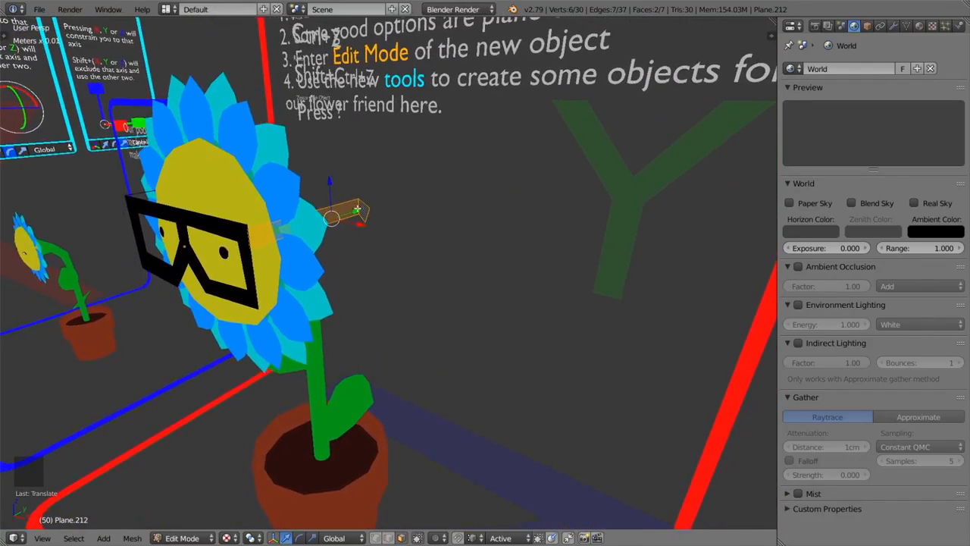
{"action": "scroll", "coordinate": [347, 218], "scroll_direction": "up", "scroll_amount": 4}
{"action": "middle_click_drag", "start_coordinate": [325, 190], "coordinate": [326, 263], "text": "shift"}
{"action": "scroll", "coordinate": [363, 268], "scroll_direction": "down", "scroll_amount": 1}
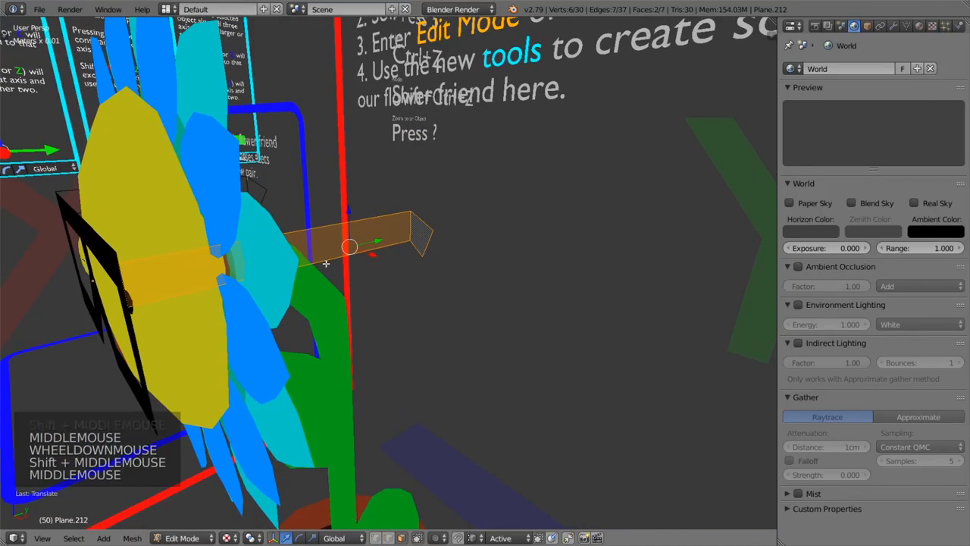
{"action": "key", "text": "ctrl+n"}
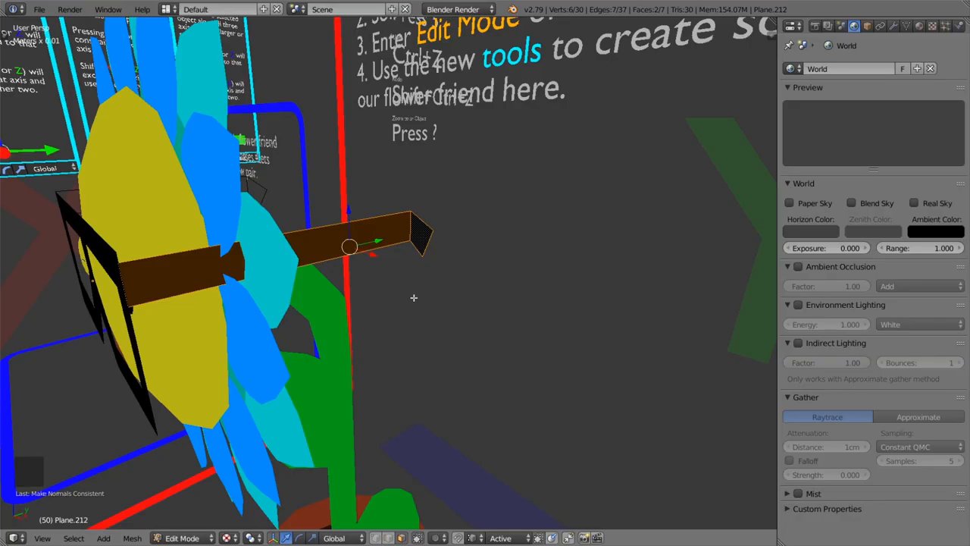
Step: Examine the glasses on the sunflower from the front and within the wider scene
{"action": "scroll", "coordinate": [414, 297], "scroll_direction": "down", "scroll_amount": 5}
{"action": "middle_click_drag", "start_coordinate": [398, 302], "coordinate": [434, 332]}
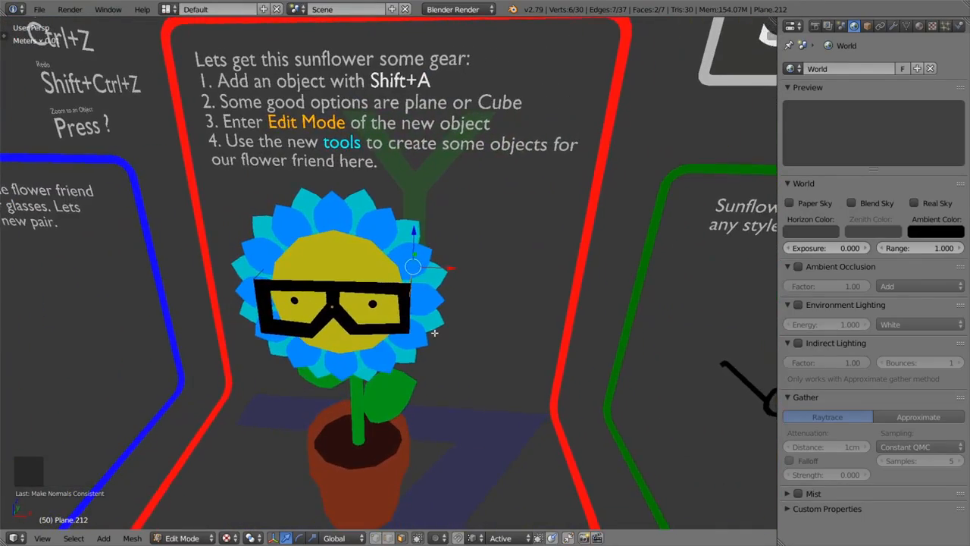
{"action": "scroll", "coordinate": [431, 337], "scroll_direction": "down", "scroll_amount": 4}
{"action": "middle_click_drag", "start_coordinate": [384, 366], "coordinate": [388, 350], "text": "shift"}
{"action": "scroll", "coordinate": [388, 350], "scroll_direction": "down", "scroll_amount": 4}
{"action": "middle_click_drag", "start_coordinate": [388, 351], "coordinate": [424, 343], "text": "shift"}
{"action": "scroll", "coordinate": [424, 343], "scroll_direction": "up", "scroll_amount": 5}
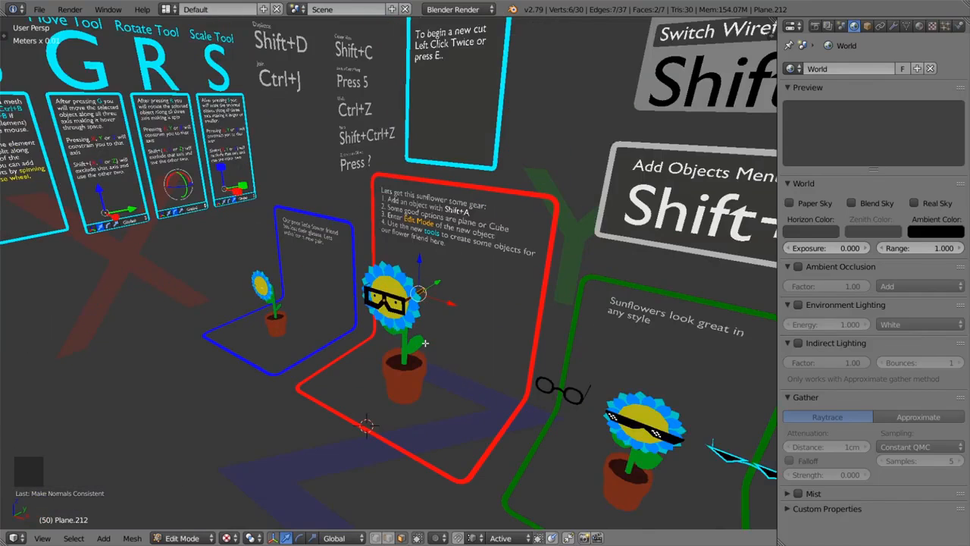